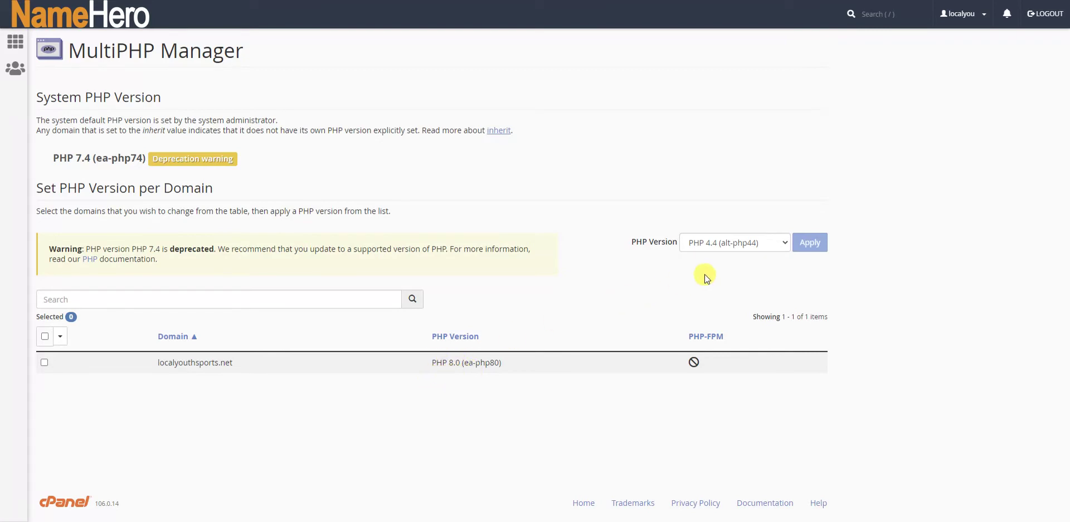
Review the PHP versions that can be assigned to a domain in MultiPHP Manager
{"action": "left_click", "coordinate": [725, 244]}
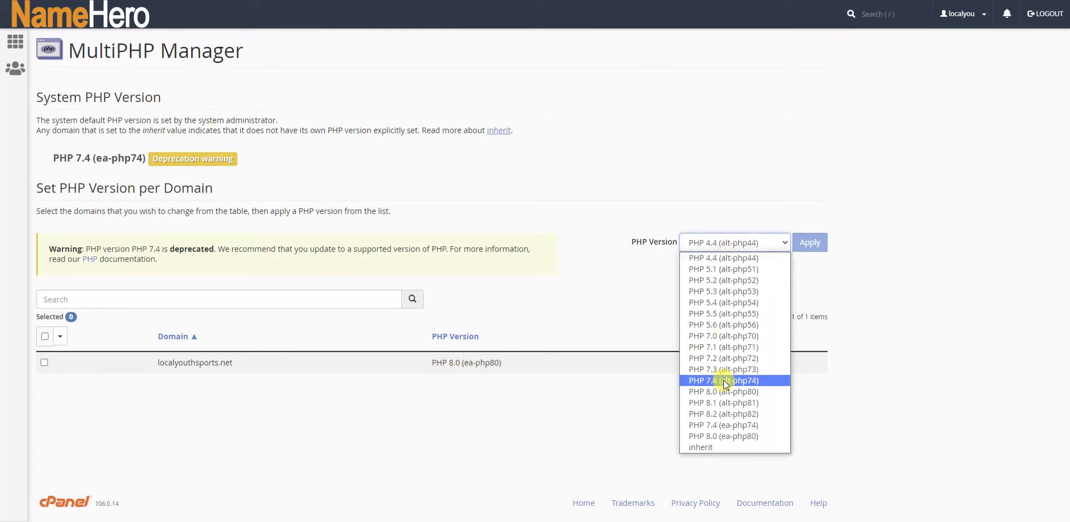
{"action": "left_click", "coordinate": [437, 427]}
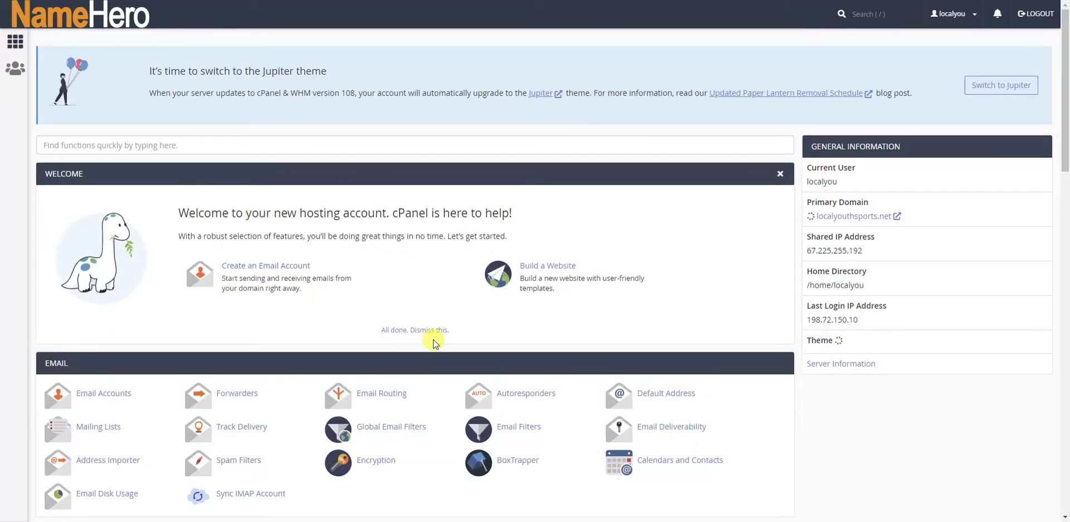
Open the MultiPHP INI Editor and review the PHP directives for localyouthsports.net
{"action": "scroll", "coordinate": [432, 312], "scroll_direction": "down", "scroll_amount": 1}
{"action": "scroll", "coordinate": [304, 245], "scroll_direction": "down", "scroll_amount": 7}
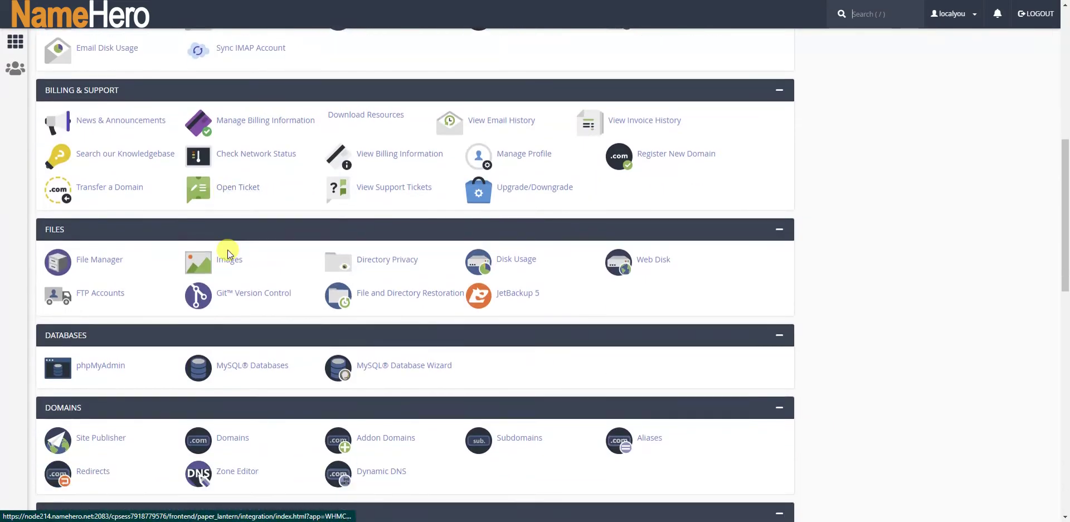
{"action": "scroll", "coordinate": [228, 253], "scroll_direction": "down", "scroll_amount": 9}
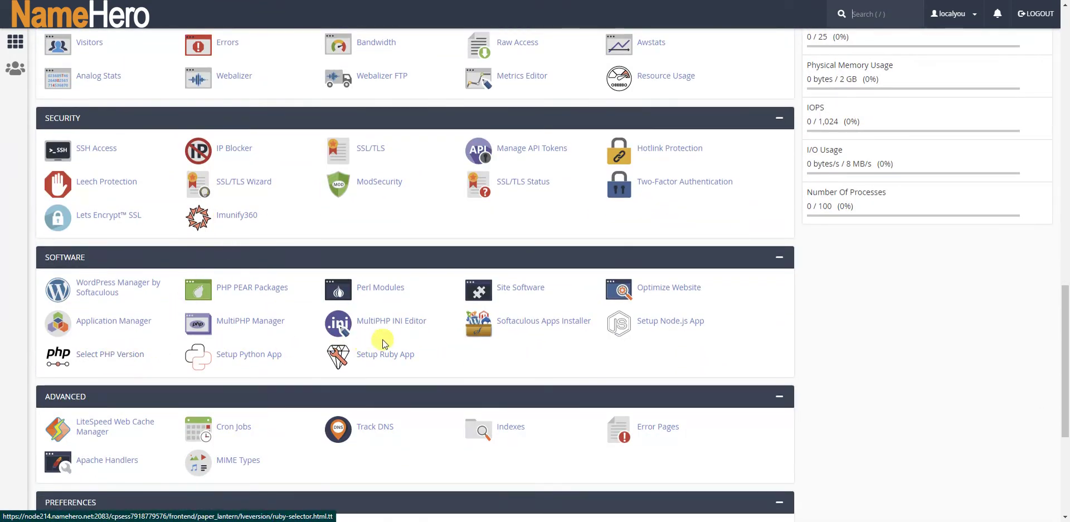
{"action": "left_click", "coordinate": [378, 325]}
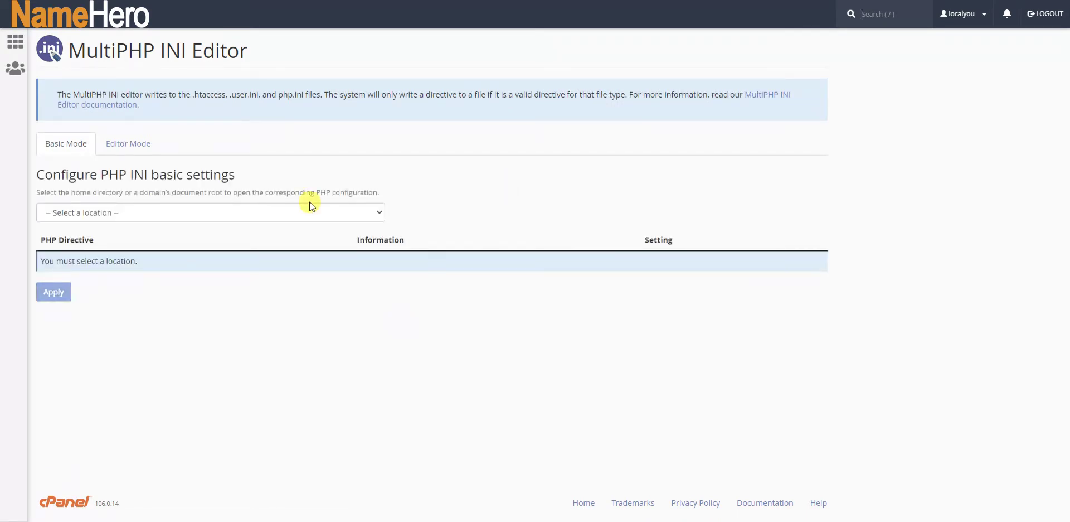
{"action": "left_click", "coordinate": [87, 212]}
{"action": "left_click", "coordinate": [96, 254]}
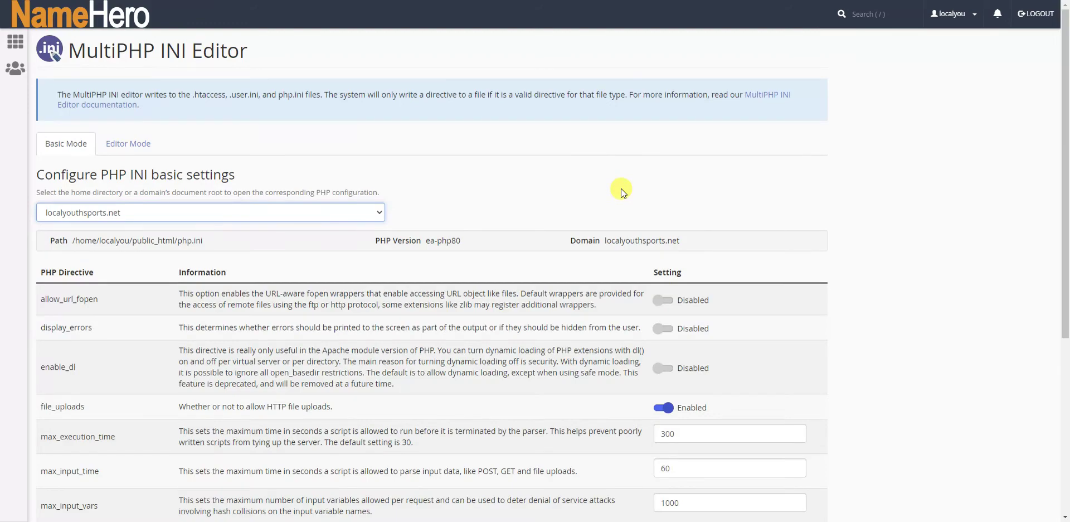
{"action": "scroll", "coordinate": [621, 190], "scroll_direction": "down", "scroll_amount": 5}
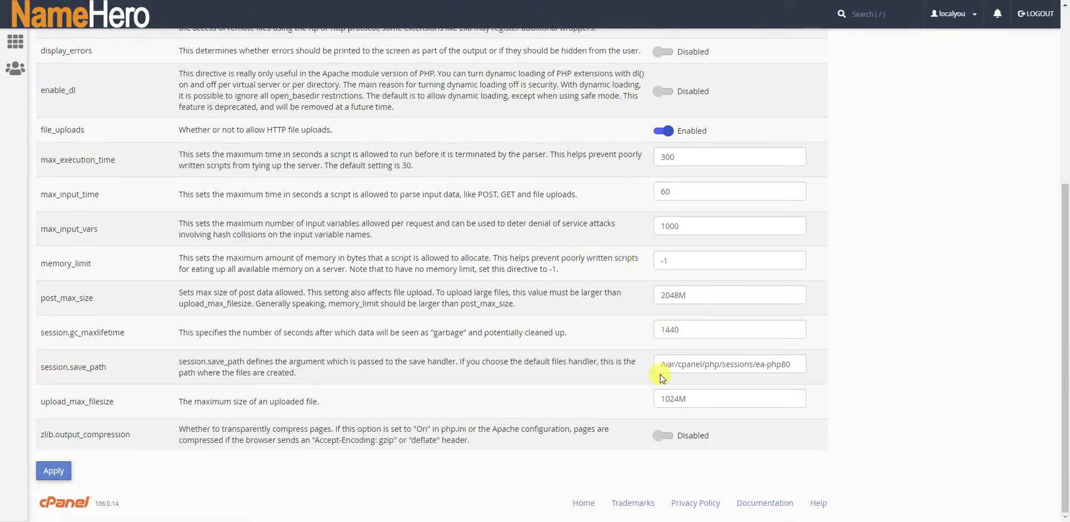
{"action": "scroll", "coordinate": [697, 327], "scroll_direction": "up", "scroll_amount": 5}
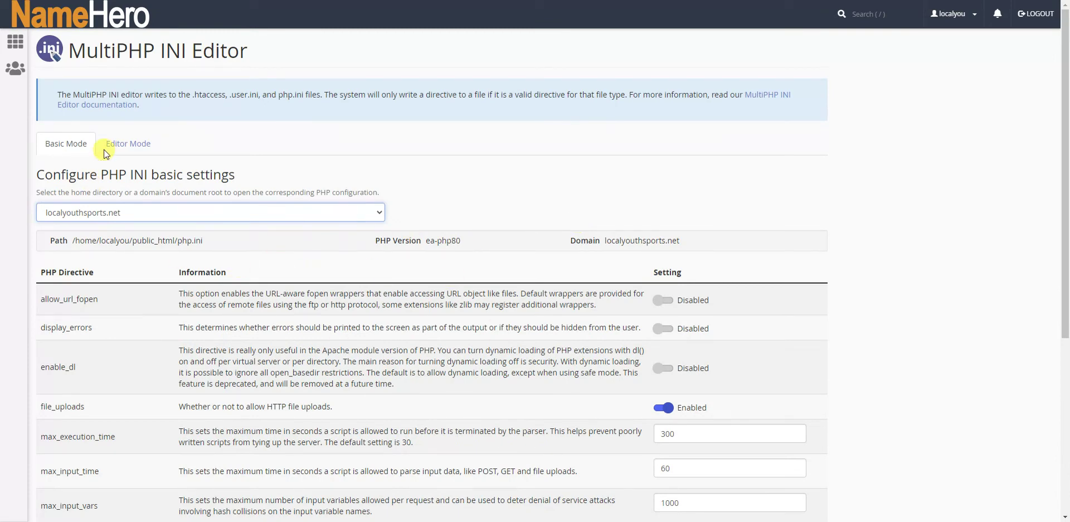
{"action": "left_click", "coordinate": [126, 143]}
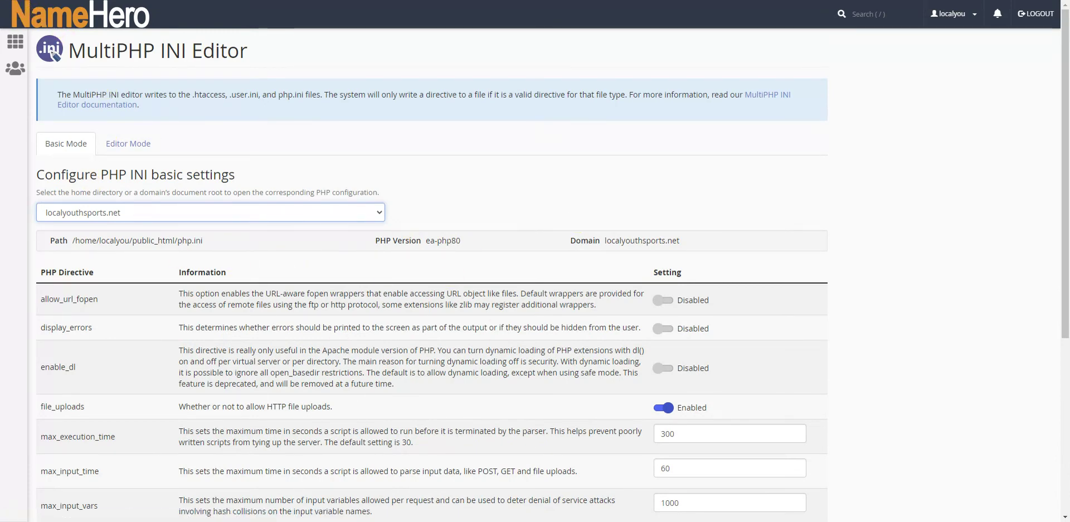
Open the Select PHP Version tool from the cPanel Software section
{"action": "scroll", "coordinate": [433, 127], "scroll_direction": "down", "scroll_amount": 15}
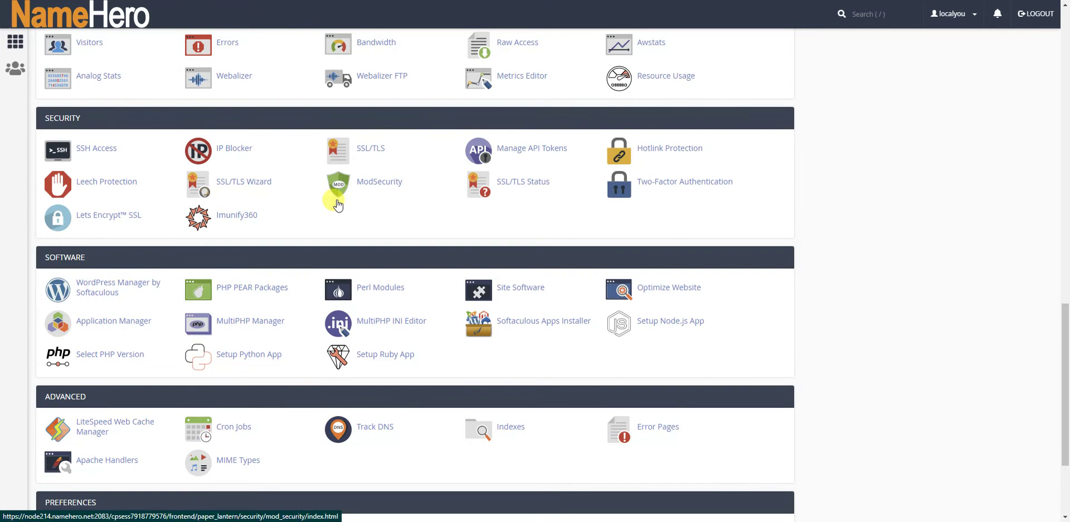
{"action": "scroll", "coordinate": [223, 251], "scroll_direction": "down", "scroll_amount": 2}
{"action": "scroll", "coordinate": [123, 301], "scroll_direction": "down", "scroll_amount": 1}
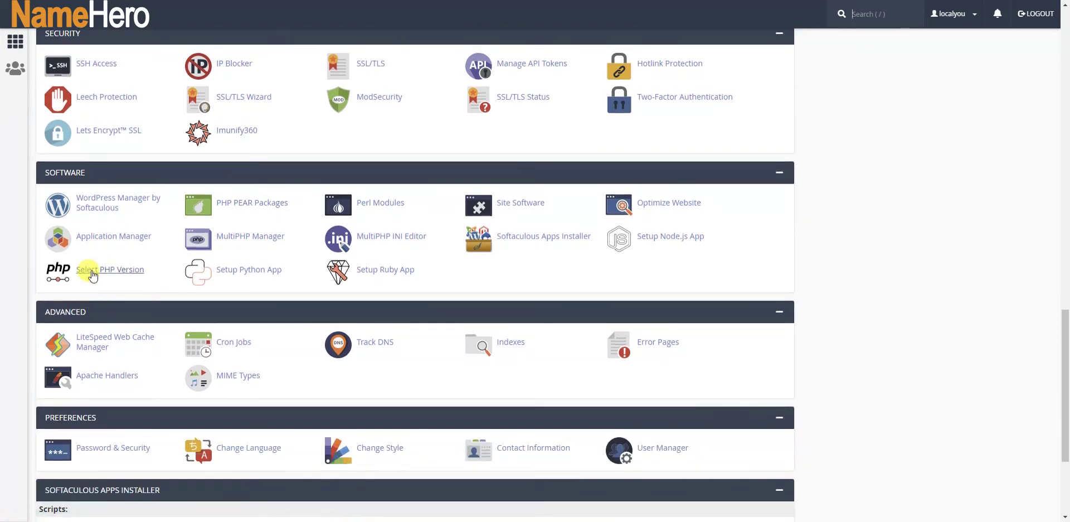
{"action": "left_click", "coordinate": [109, 276]}
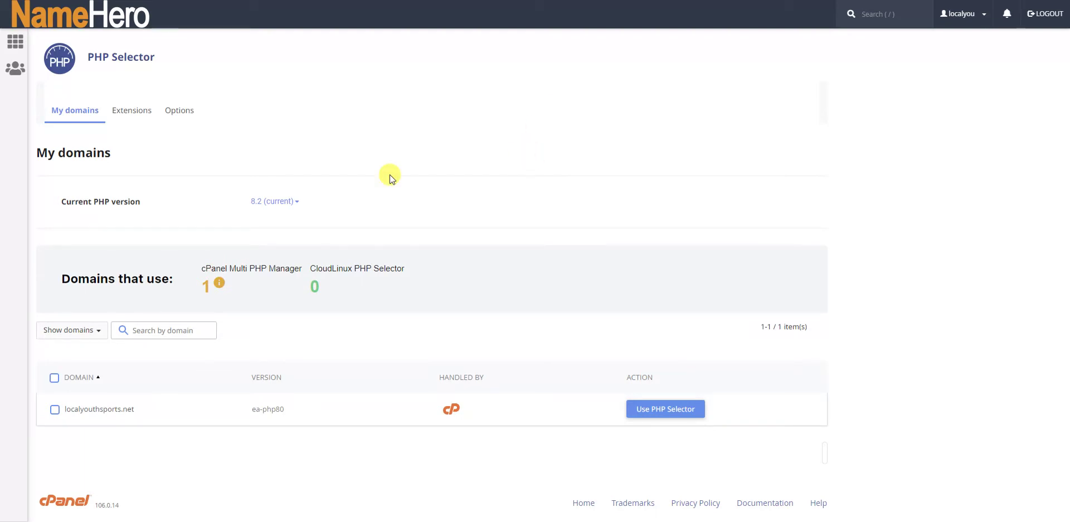
Select the domain localyouthsports.net and set PHP 8.0 as the current version
{"action": "left_click", "coordinate": [54, 413]}
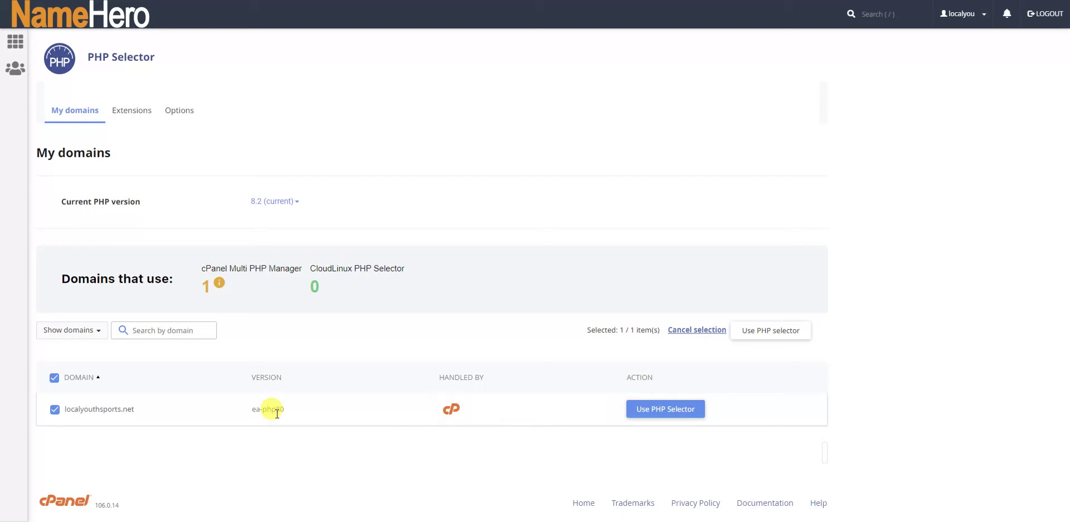
{"action": "left_click", "coordinate": [277, 202]}
{"action": "left_click", "coordinate": [294, 370]}
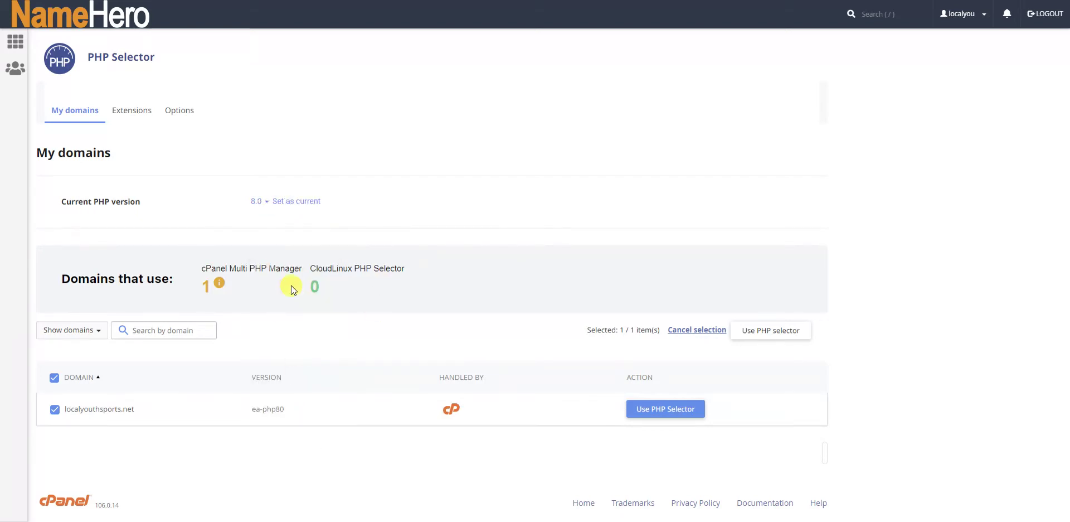
{"action": "left_click", "coordinate": [301, 205]}
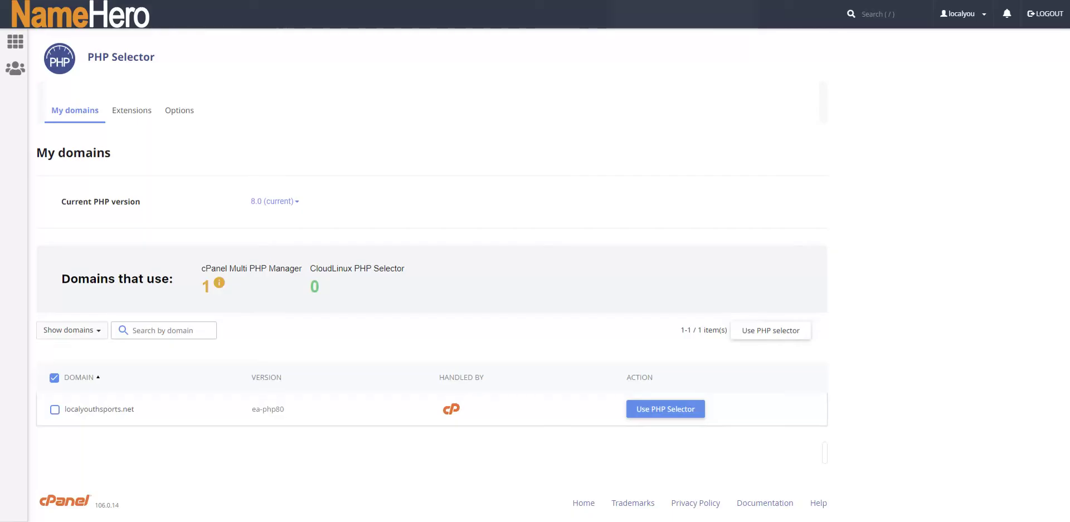
Display the PHP extensions for version 8.0 and search the page for "sql"
{"action": "left_click", "coordinate": [121, 116]}
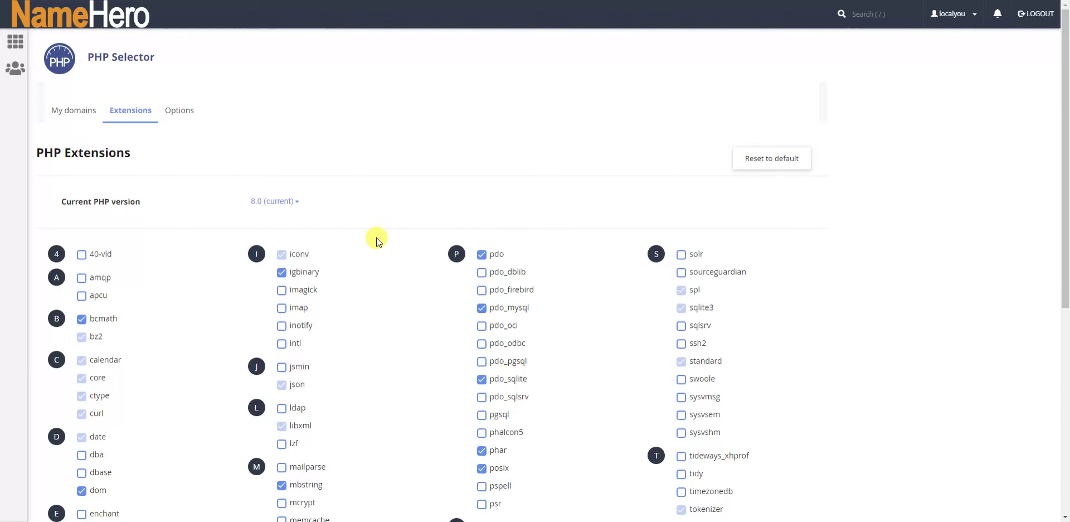
{"action": "scroll", "coordinate": [373, 234], "scroll_direction": "down", "scroll_amount": 5}
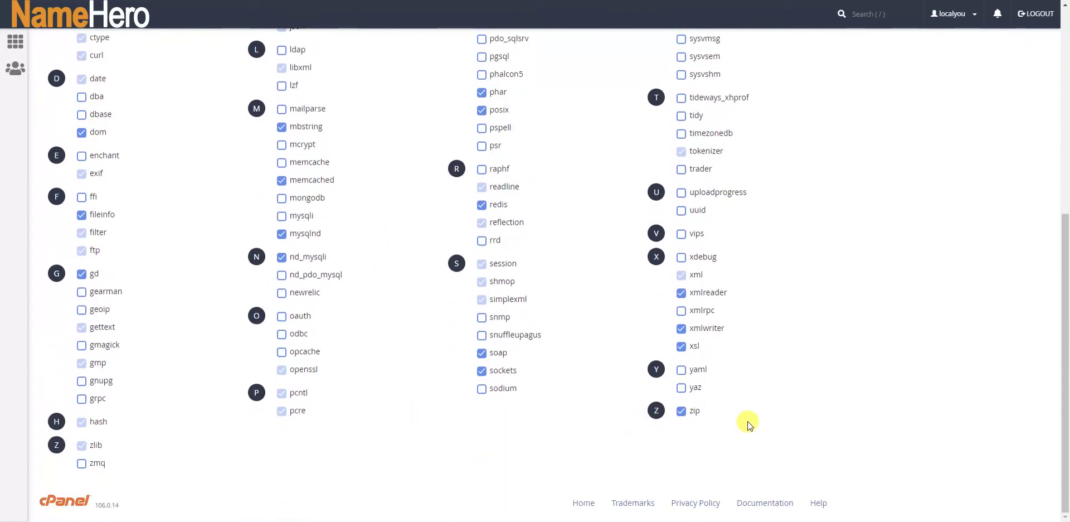
{"action": "key", "text": "ctrl+f"}
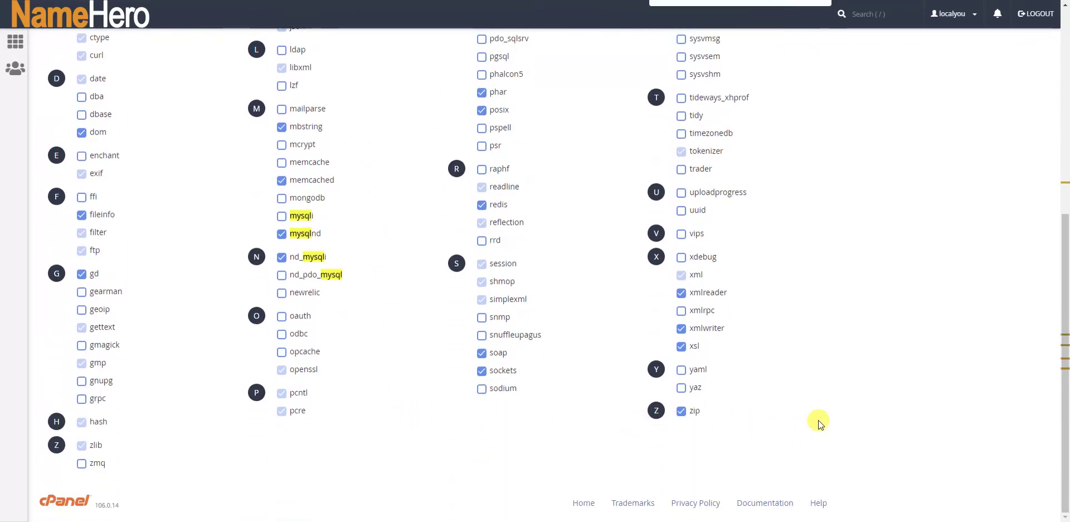
{"action": "key", "text": "Escape"}
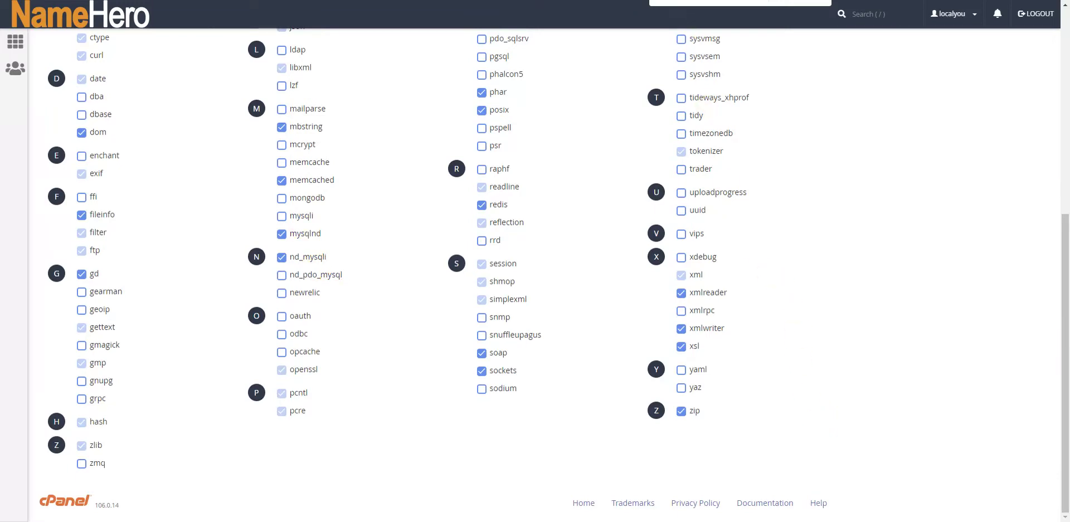
{"action": "type", "text": "sql"}
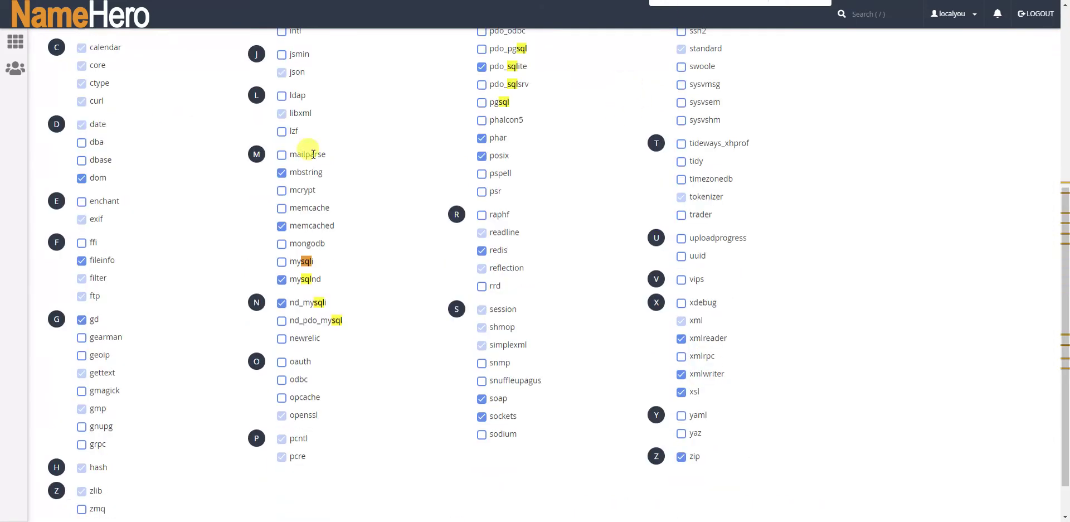
Try to enable mysqli and nd_pdo_mysql, and enable the pdo_pgsql, pdo_sqlsrv, pgsql and sqlsrv extensions for PHP 8.0
{"action": "left_click", "coordinate": [287, 263]}
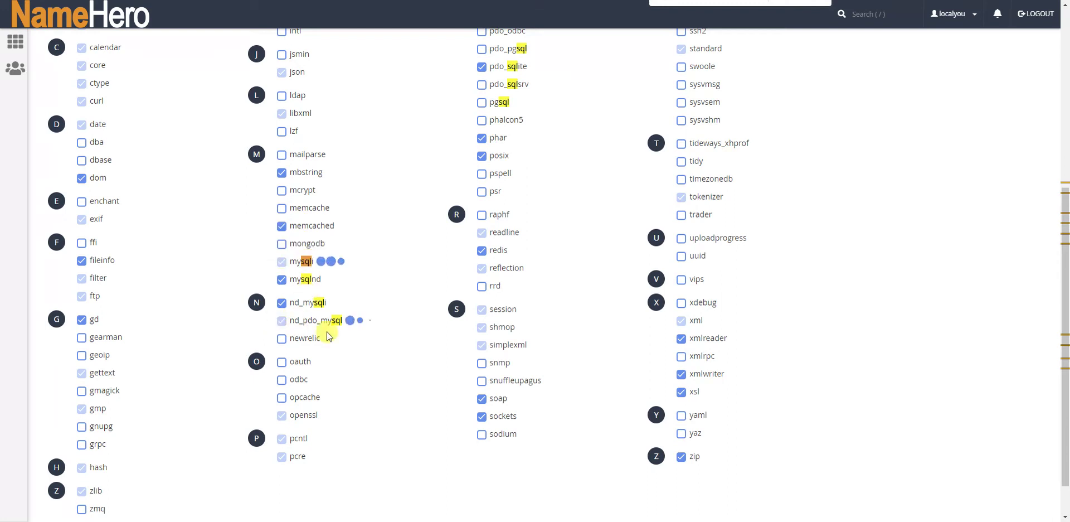
{"action": "scroll", "coordinate": [423, 267], "scroll_direction": "up", "scroll_amount": 2}
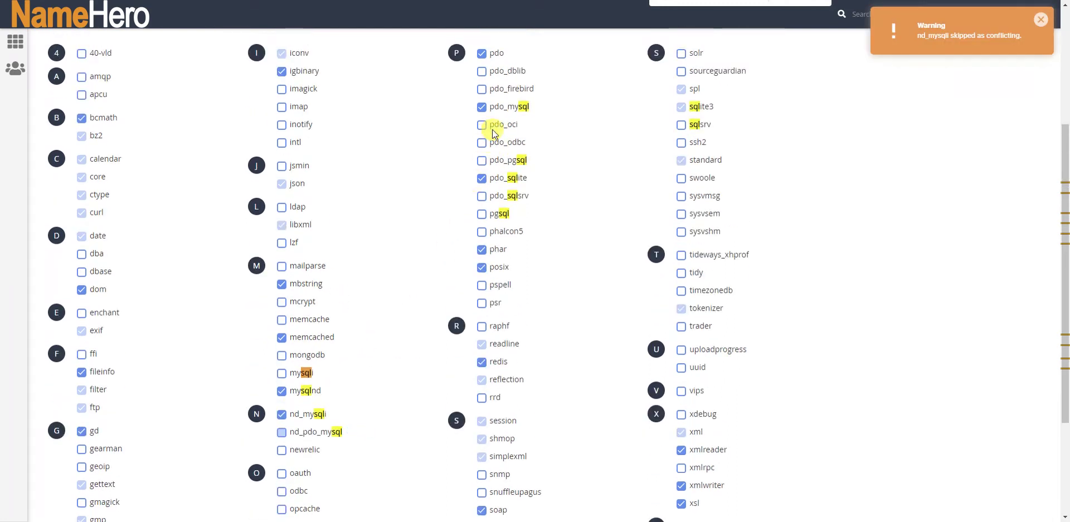
{"action": "left_click", "coordinate": [483, 161]}
{"action": "left_click", "coordinate": [482, 196]}
{"action": "left_click", "coordinate": [483, 215]}
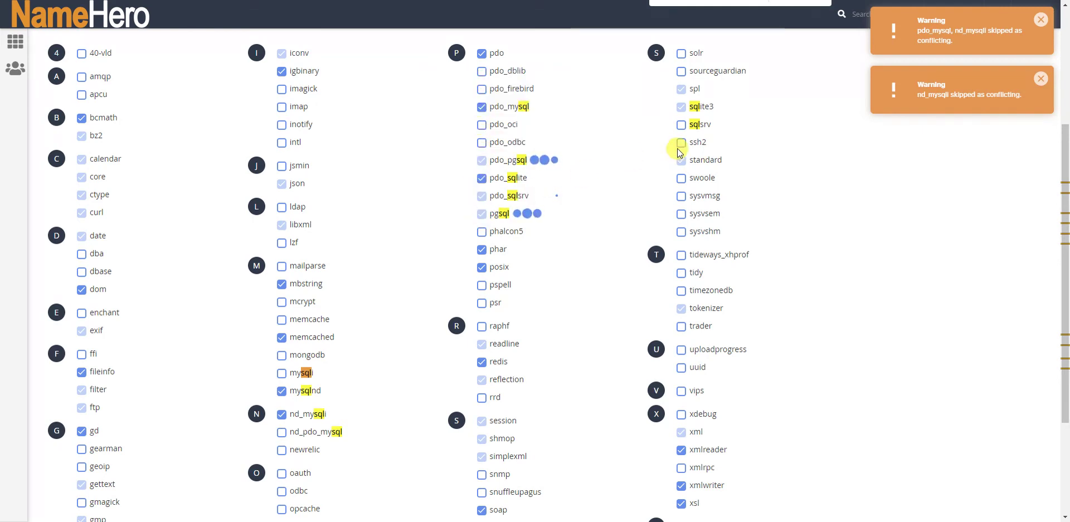
{"action": "left_click", "coordinate": [681, 124]}
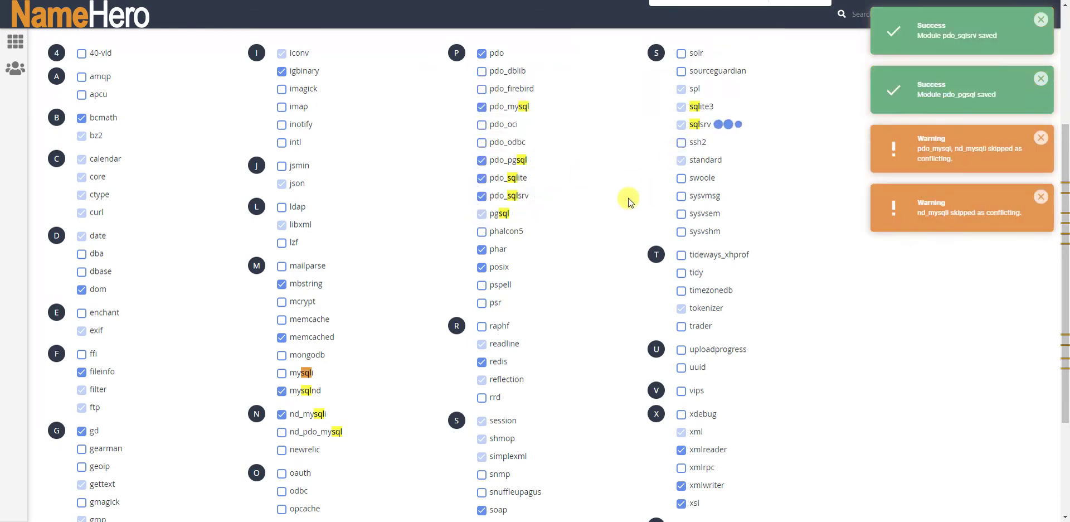
Check the SQL extensions again and retry enabling mysqli for PHP 8.0
{"action": "scroll", "coordinate": [607, 292], "scroll_direction": "down", "scroll_amount": 3}
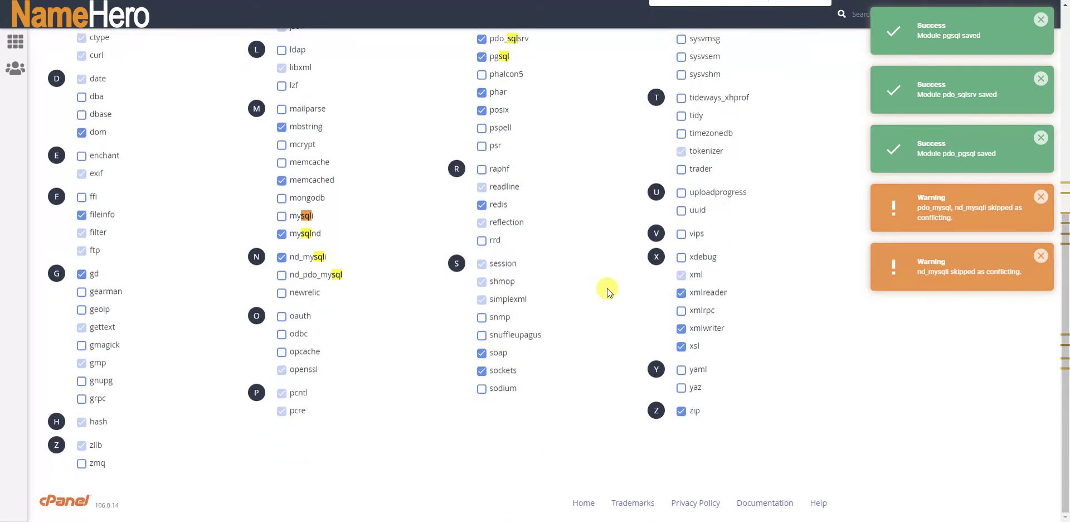
{"action": "scroll", "coordinate": [476, 306], "scroll_direction": "up", "scroll_amount": 3}
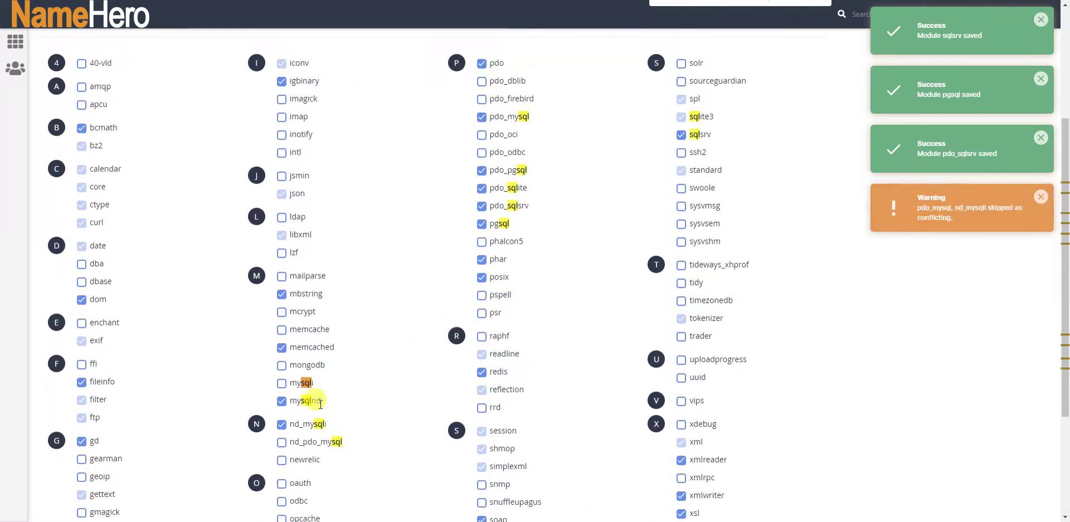
{"action": "scroll", "coordinate": [333, 342], "scroll_direction": "down", "scroll_amount": 1}
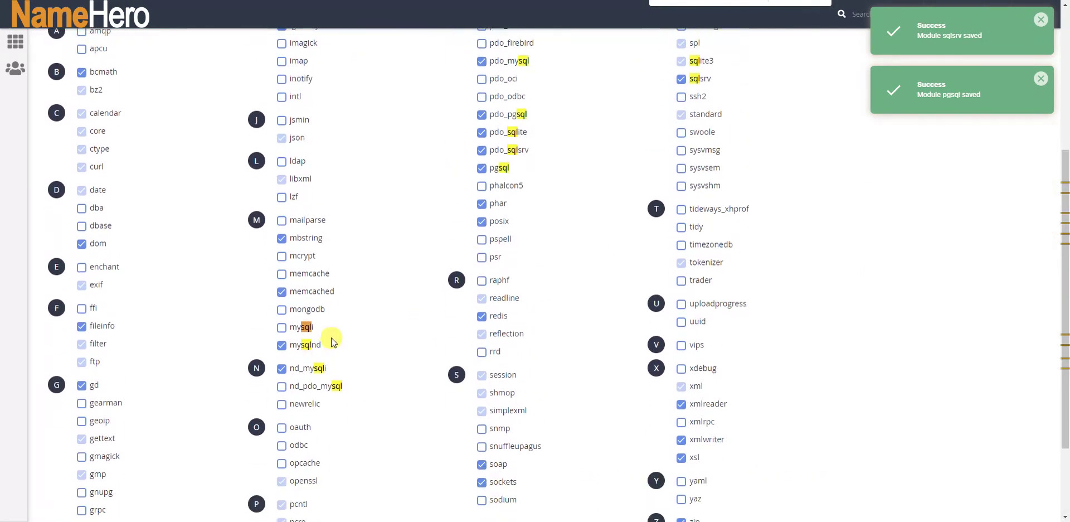
{"action": "left_click", "coordinate": [281, 327]}
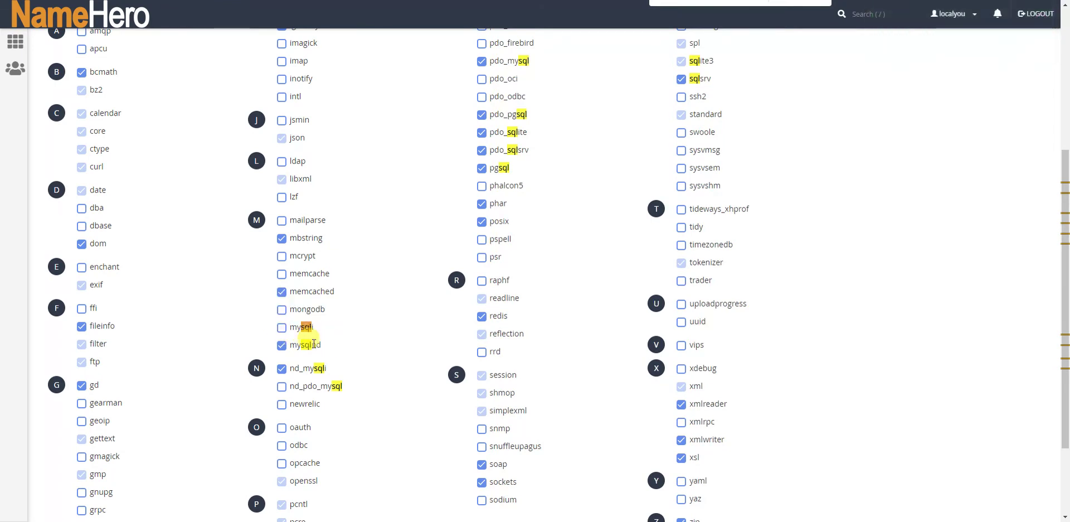
{"action": "left_click", "coordinate": [298, 327]}
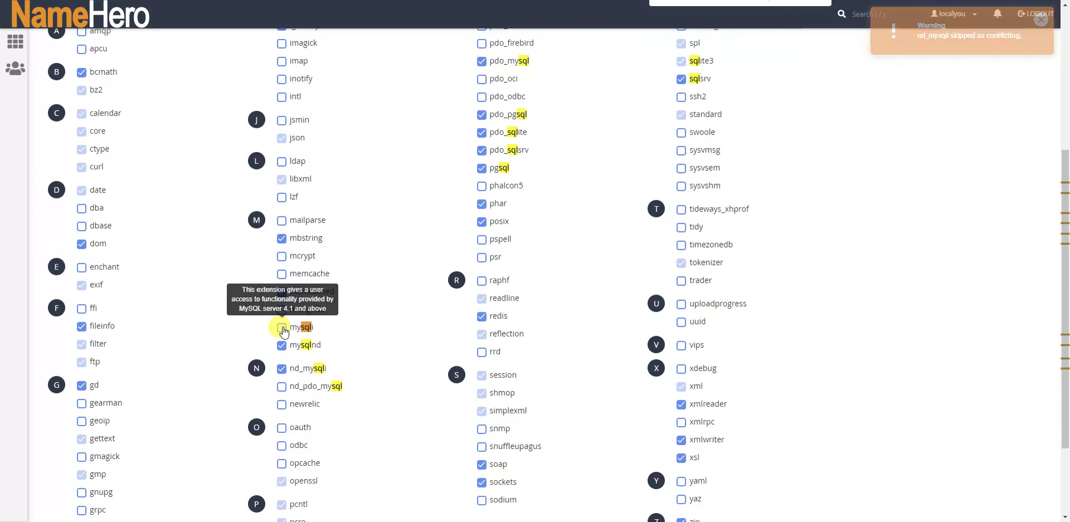
Switch the extensions list to PHP 8.2 and examine its SQL-related extensions
{"action": "scroll", "coordinate": [284, 331], "scroll_direction": "up", "scroll_amount": 5}
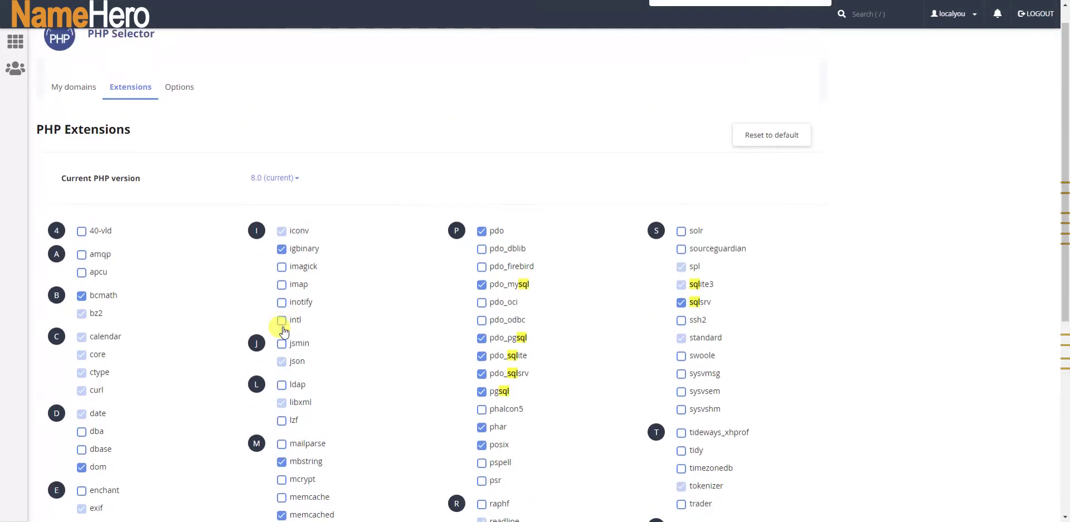
{"action": "left_click", "coordinate": [279, 202]}
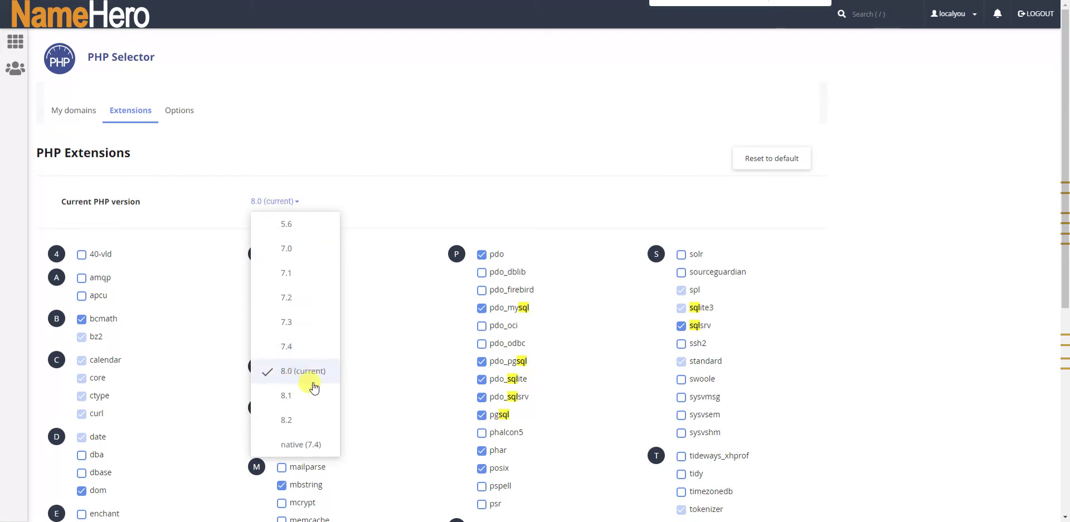
{"action": "left_click", "coordinate": [299, 419]}
{"action": "scroll", "coordinate": [374, 307], "scroll_direction": "down", "scroll_amount": 1}
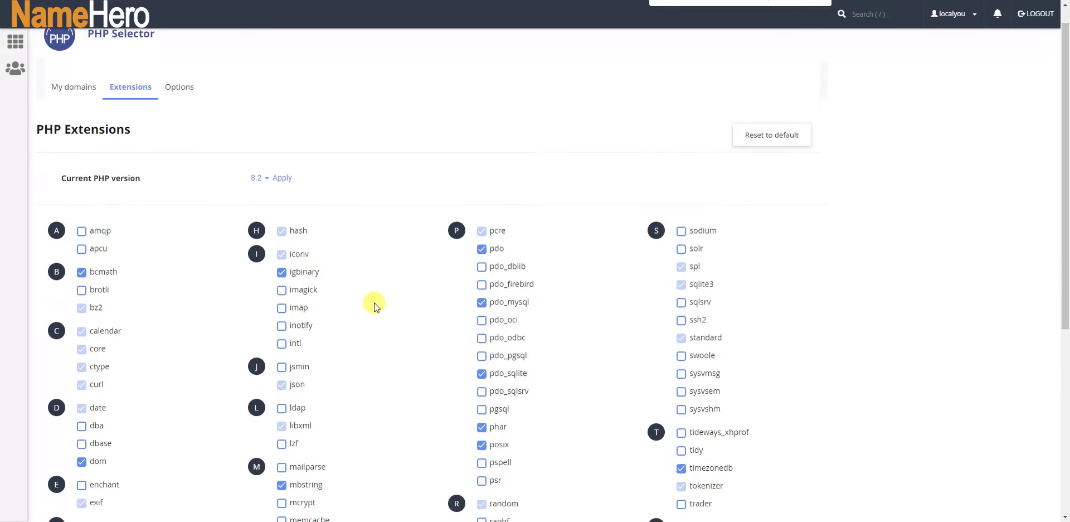
{"action": "scroll", "coordinate": [375, 307], "scroll_direction": "down", "scroll_amount": 5}
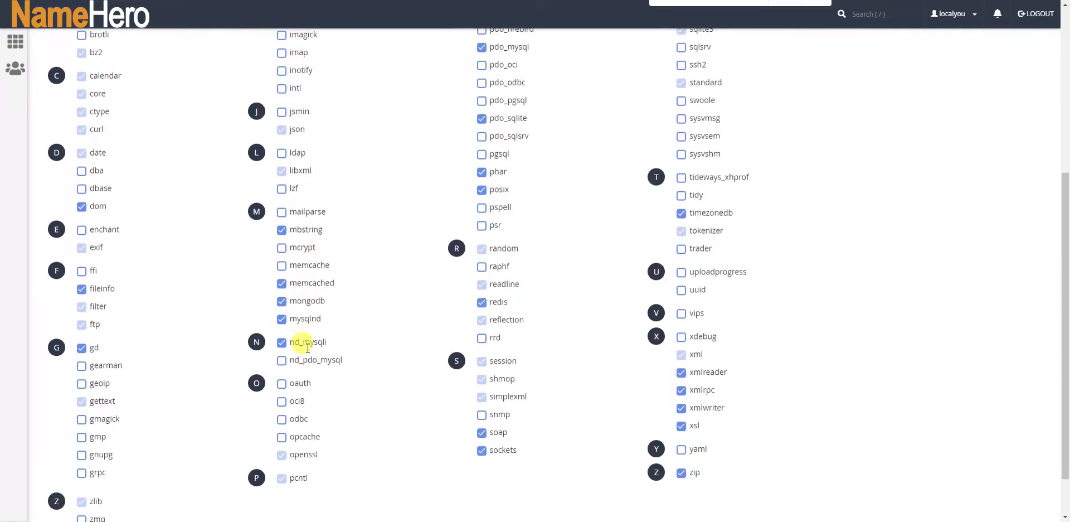
{"action": "left_click", "coordinate": [282, 284]}
{"action": "scroll", "coordinate": [295, 307], "scroll_direction": "up", "scroll_amount": 2}
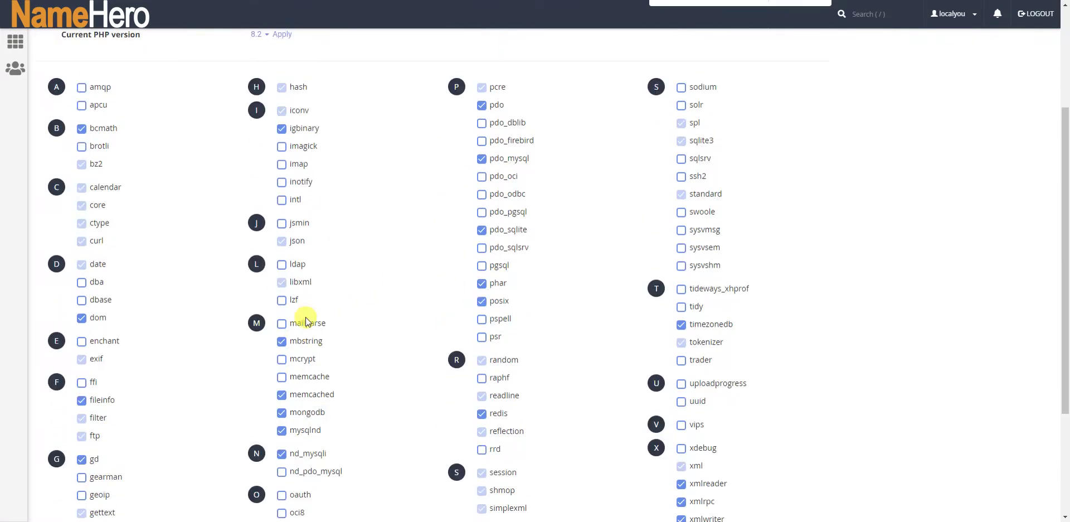
{"action": "scroll", "coordinate": [304, 315], "scroll_direction": "down", "scroll_amount": 3}
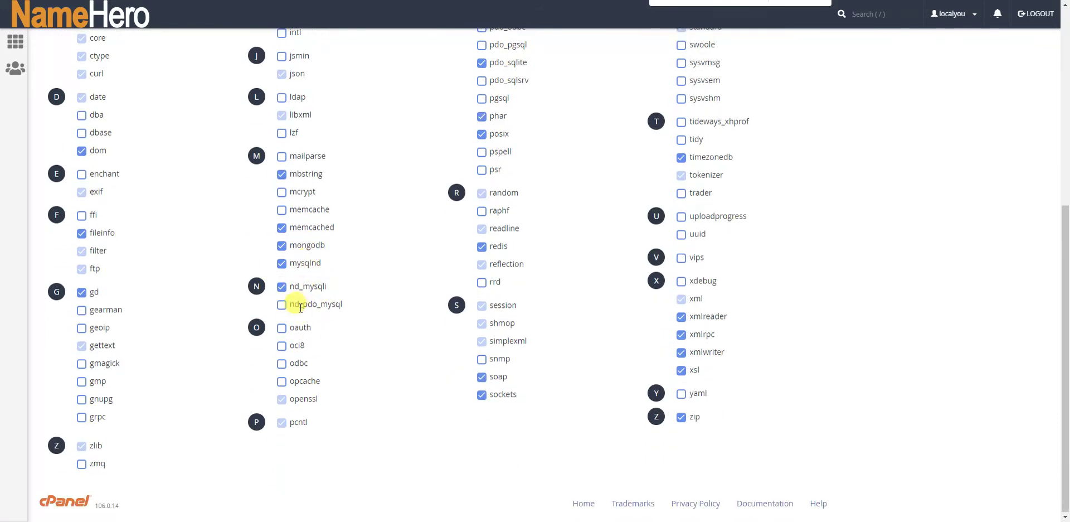
Examine the PHP 8.2 extensions list for the MySQL-related entries
{"action": "scroll", "coordinate": [270, 362], "scroll_direction": "up", "scroll_amount": 4}
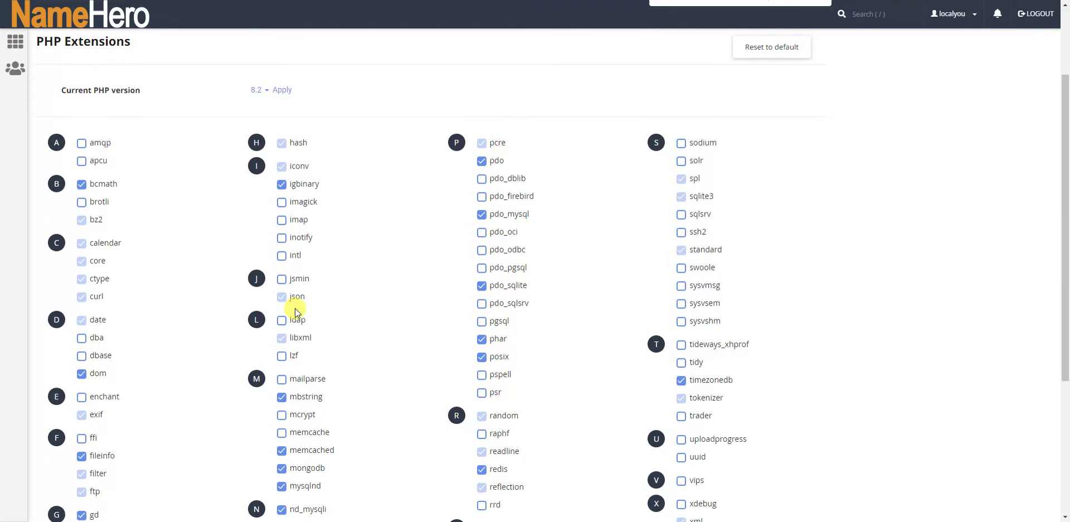
{"action": "scroll", "coordinate": [347, 254], "scroll_direction": "down", "scroll_amount": 3}
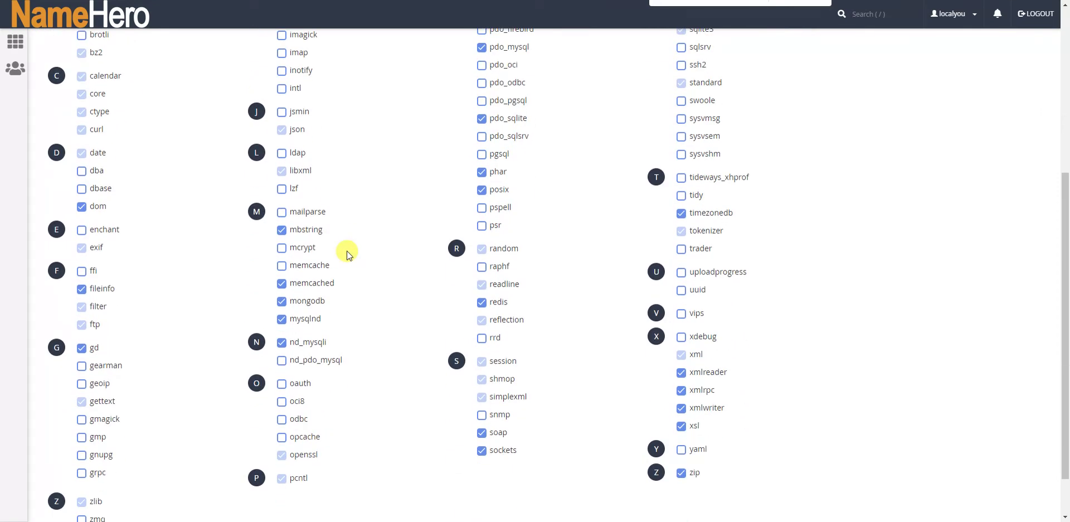
{"action": "scroll", "coordinate": [334, 245], "scroll_direction": "up", "scroll_amount": 4}
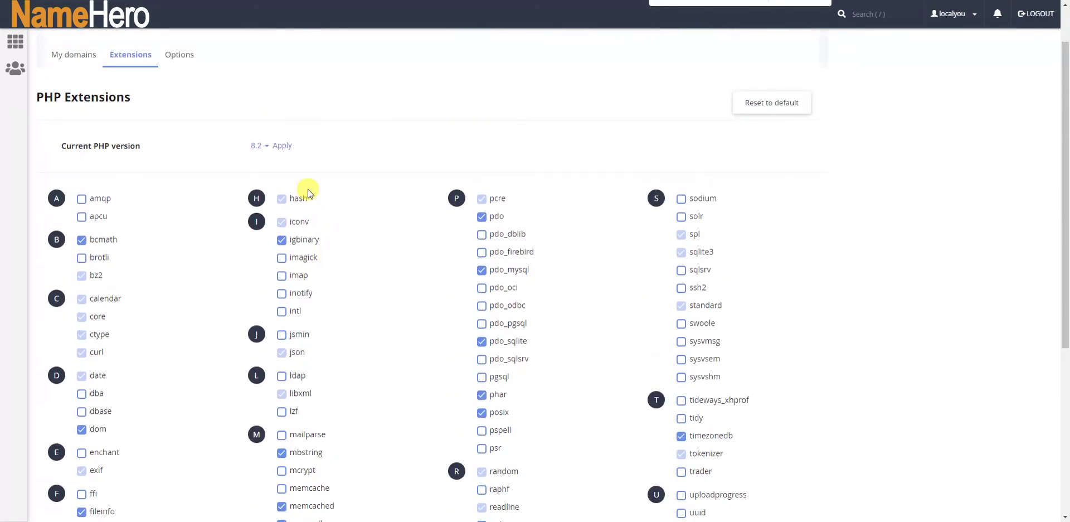
{"action": "scroll", "coordinate": [273, 148], "scroll_direction": "down", "scroll_amount": 4}
{"action": "scroll", "coordinate": [251, 143], "scroll_direction": "up", "scroll_amount": 3}
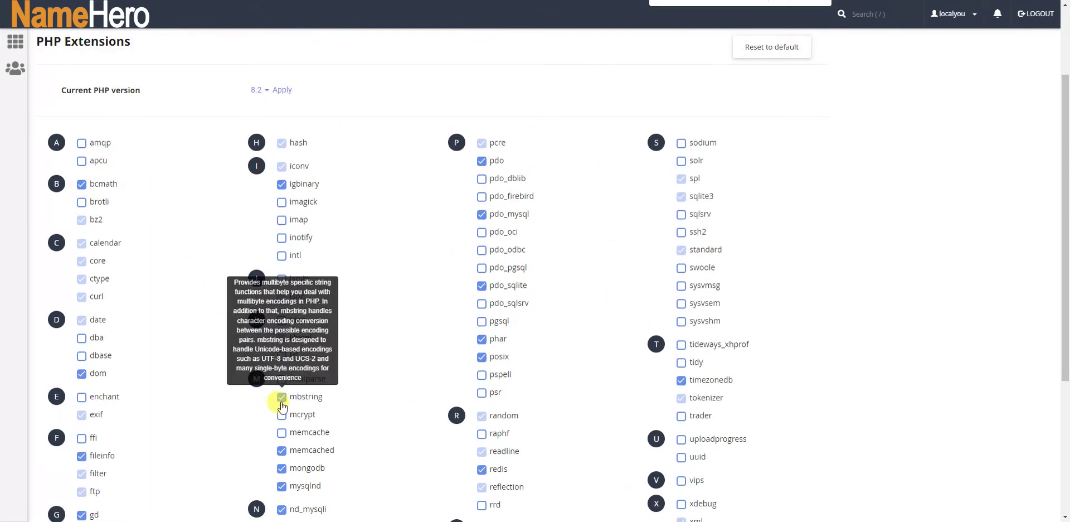
Display the extensions for PHP 8.1 and try to enable mysqli and nd_pdo_mysql
{"action": "scroll", "coordinate": [312, 229], "scroll_direction": "up", "scroll_amount": 2}
{"action": "left_click", "coordinate": [259, 200]}
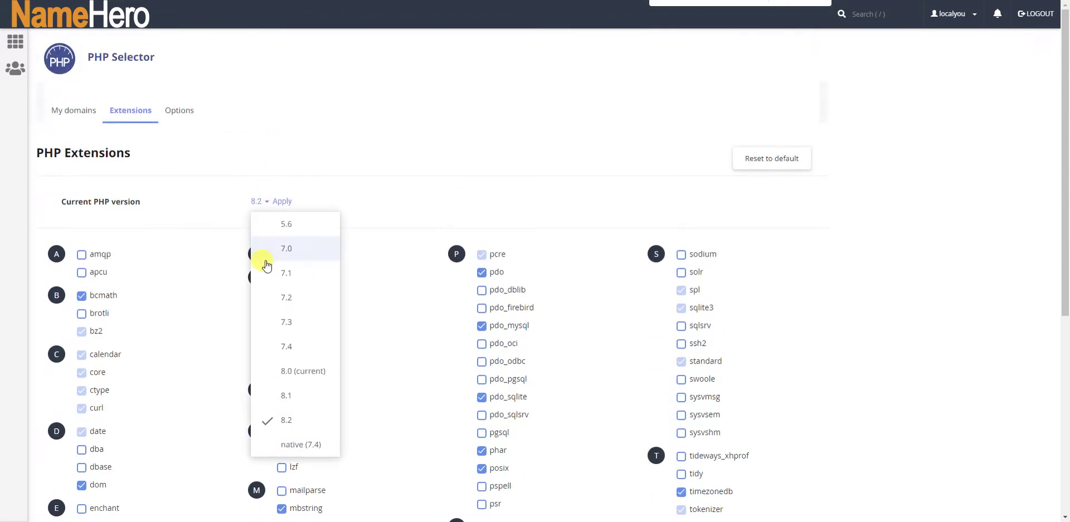
{"action": "left_click", "coordinate": [290, 397]}
{"action": "scroll", "coordinate": [378, 201], "scroll_direction": "down", "scroll_amount": 3}
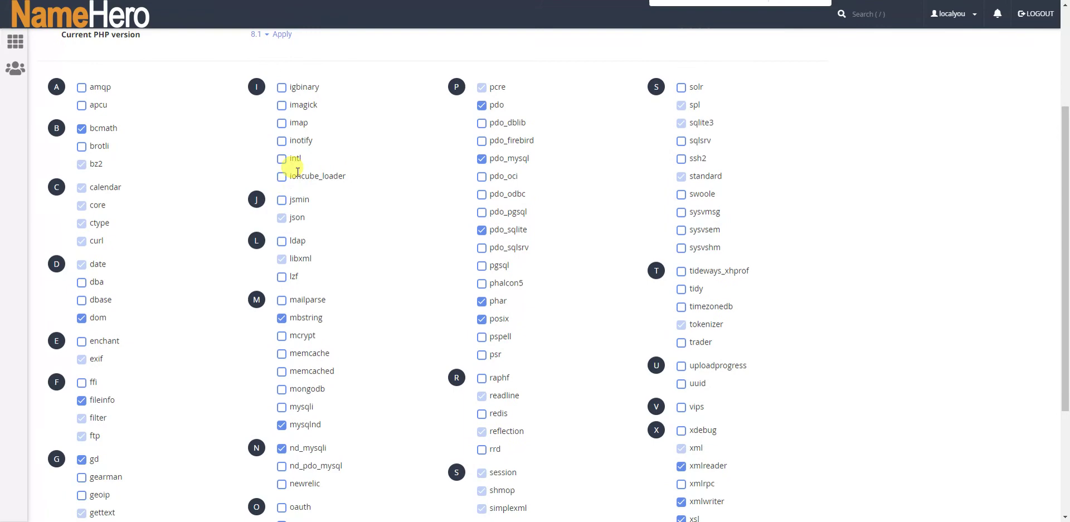
{"action": "scroll", "coordinate": [299, 335], "scroll_direction": "down", "scroll_amount": 1}
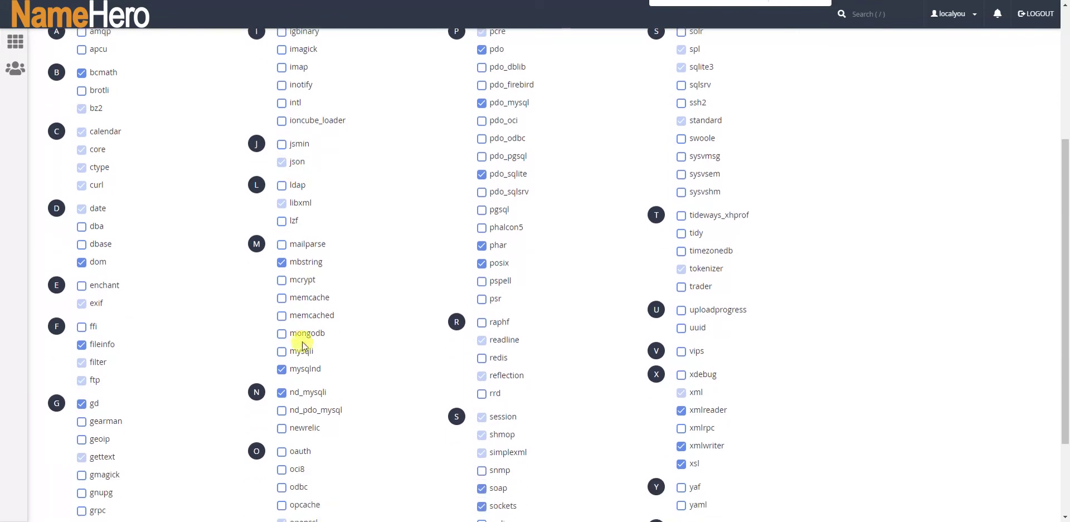
{"action": "left_click", "coordinate": [282, 411]}
{"action": "scroll", "coordinate": [336, 232], "scroll_direction": "up", "scroll_amount": 4}
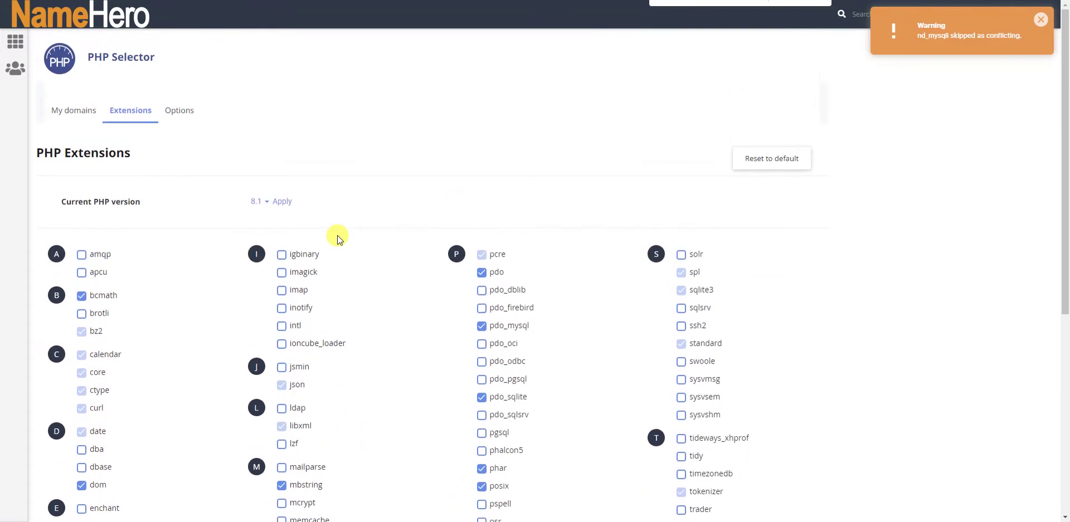
{"action": "scroll", "coordinate": [368, 212], "scroll_direction": "down", "scroll_amount": 7}
{"action": "scroll", "coordinate": [351, 288], "scroll_direction": "up", "scroll_amount": 7}
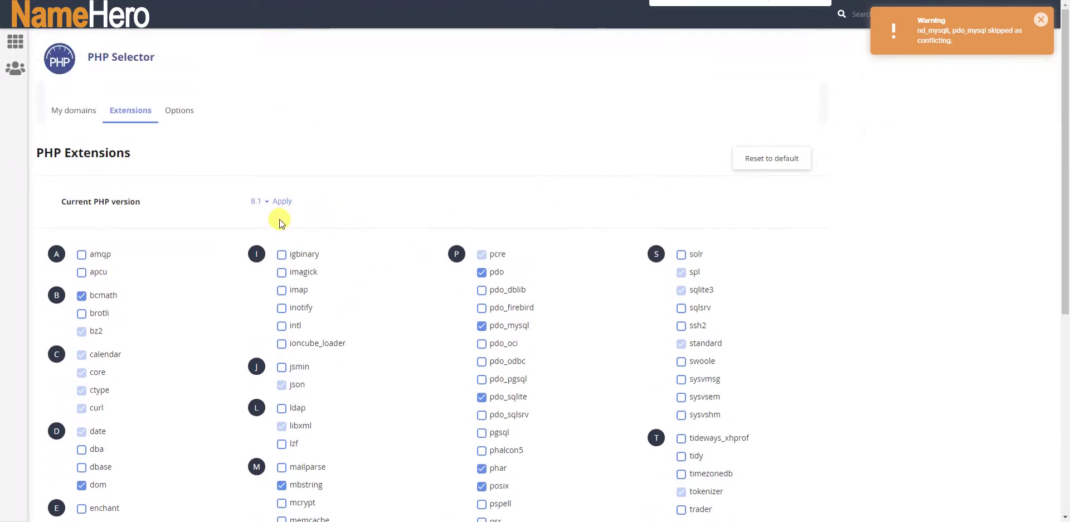
{"action": "scroll", "coordinate": [282, 220], "scroll_direction": "down", "scroll_amount": 4}
{"action": "scroll", "coordinate": [284, 234], "scroll_direction": "down", "scroll_amount": 3}
{"action": "scroll", "coordinate": [239, 136], "scroll_direction": "up", "scroll_amount": 8}
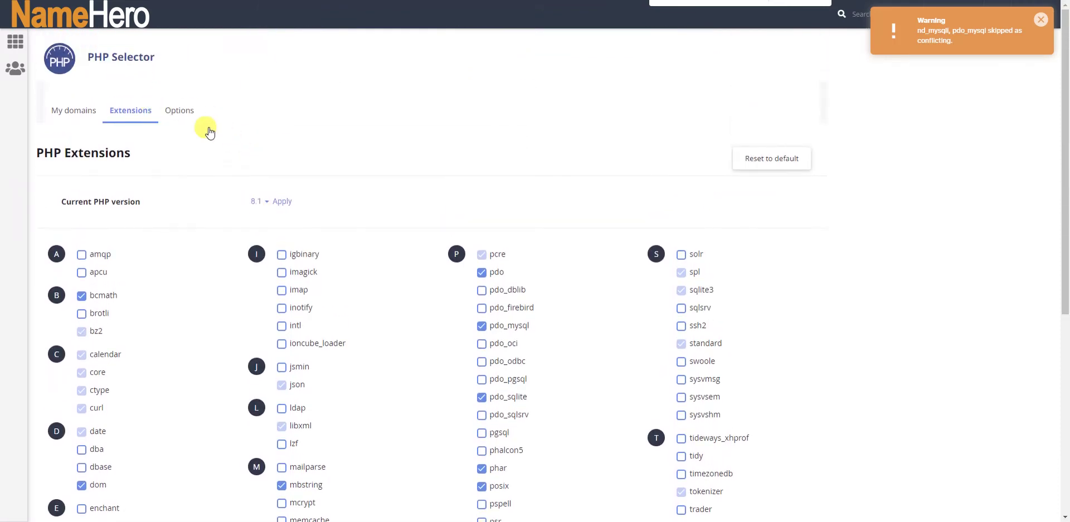
Switch the extensions list back to PHP 8.2 and check its MySQL extensions again
{"action": "left_click", "coordinate": [260, 201]}
{"action": "left_click", "coordinate": [286, 418]}
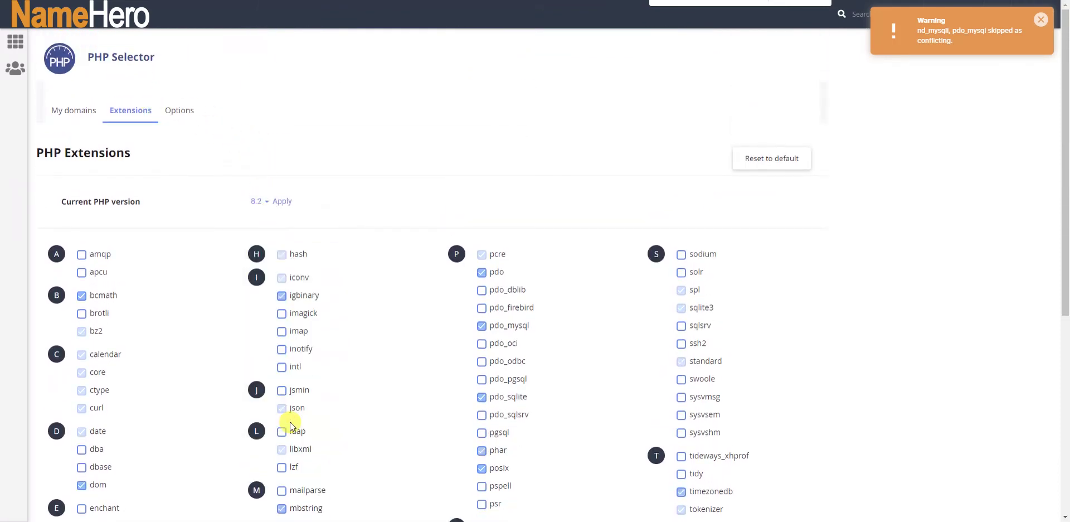
{"action": "scroll", "coordinate": [329, 278], "scroll_direction": "down", "scroll_amount": 4}
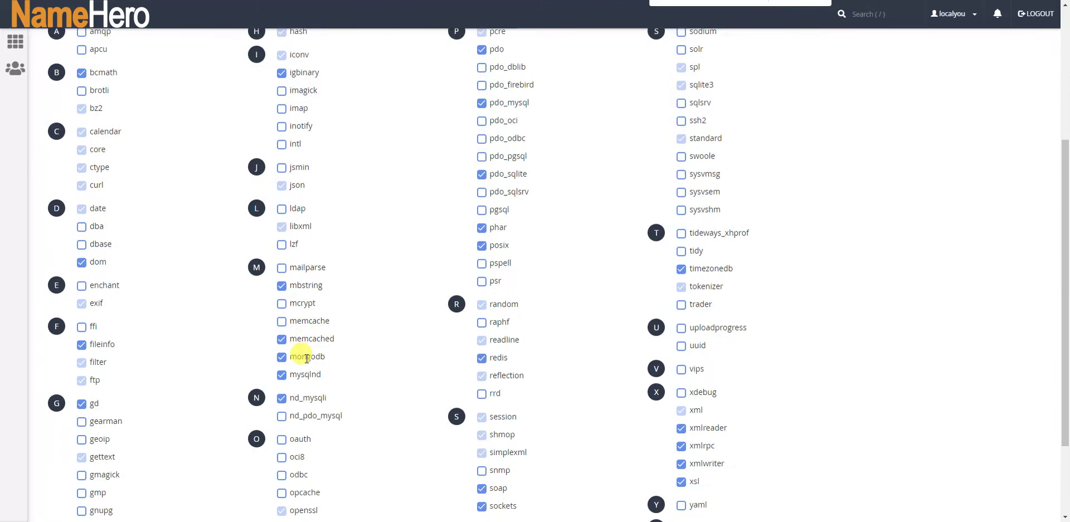
{"action": "scroll", "coordinate": [263, 146], "scroll_direction": "up", "scroll_amount": 3}
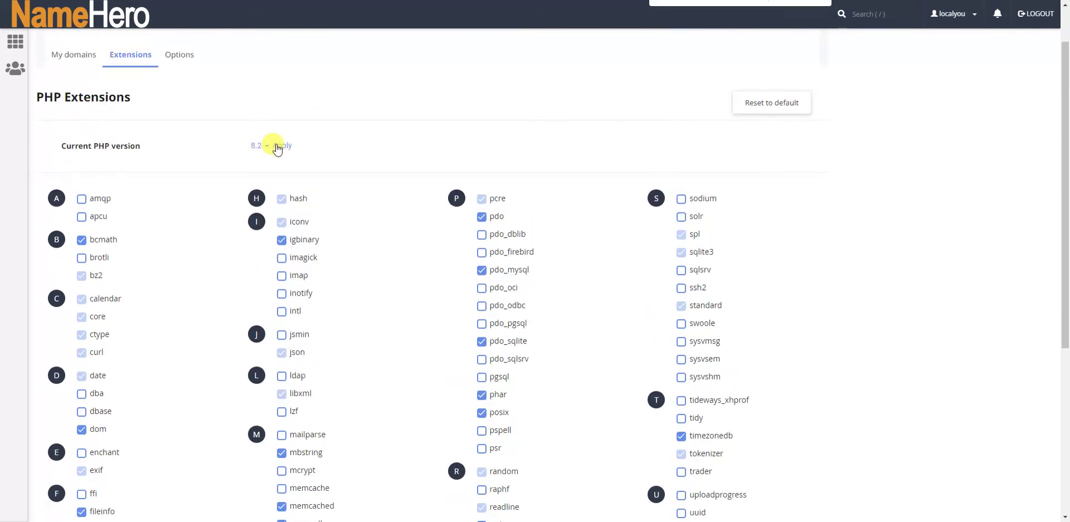
Display the PHP 8.0 extensions and try once more to enable mysqli
{"action": "left_click", "coordinate": [259, 146]}
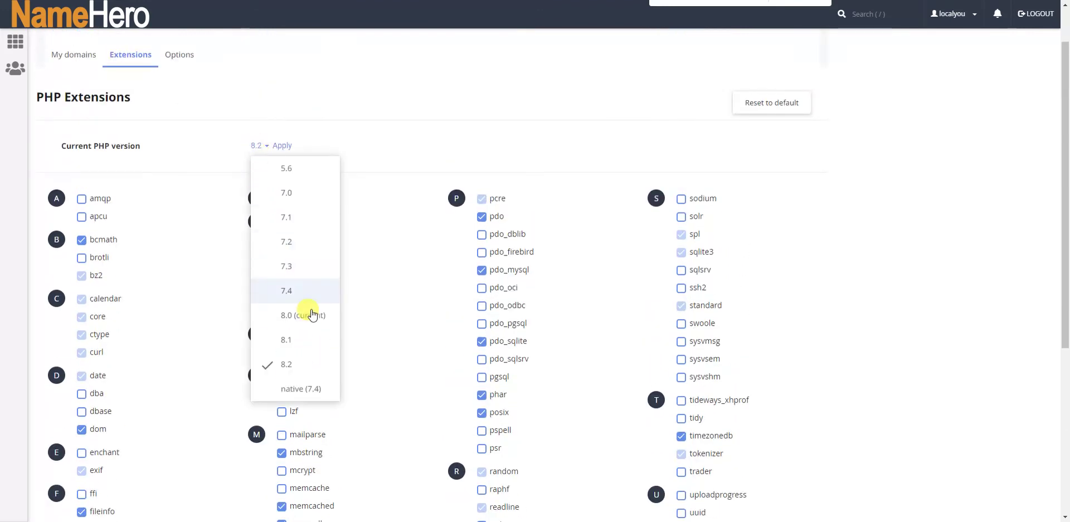
{"action": "left_click", "coordinate": [282, 316]}
{"action": "scroll", "coordinate": [348, 278], "scroll_direction": "down", "scroll_amount": 5}
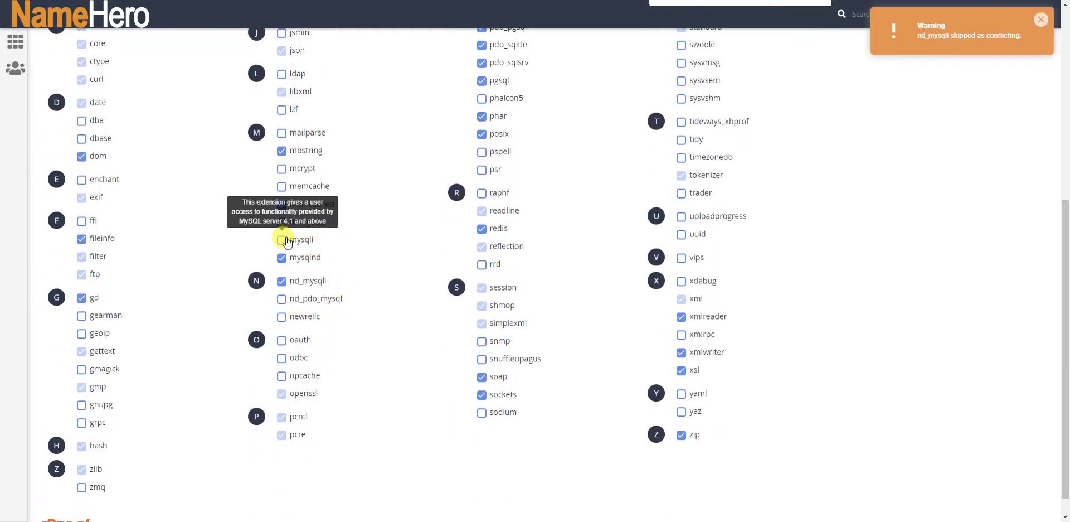
{"action": "scroll", "coordinate": [347, 203], "scroll_direction": "up", "scroll_amount": 5}
Show the PHP 8.2 extensions and compare the MySQL entries with those of PHP 8.0
{"action": "left_click", "coordinate": [275, 201]}
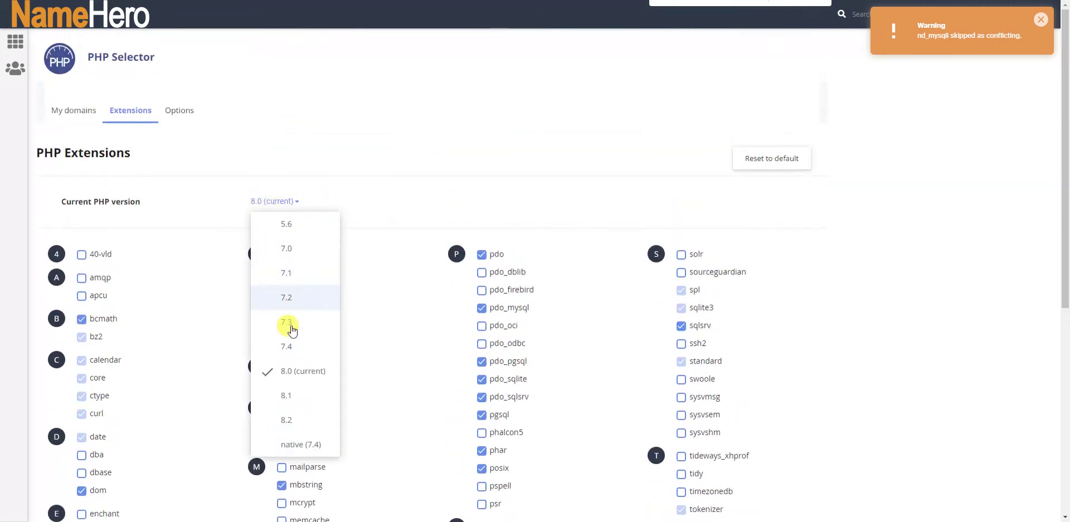
{"action": "left_click", "coordinate": [286, 415]}
{"action": "scroll", "coordinate": [370, 246], "scroll_direction": "down", "scroll_amount": 5}
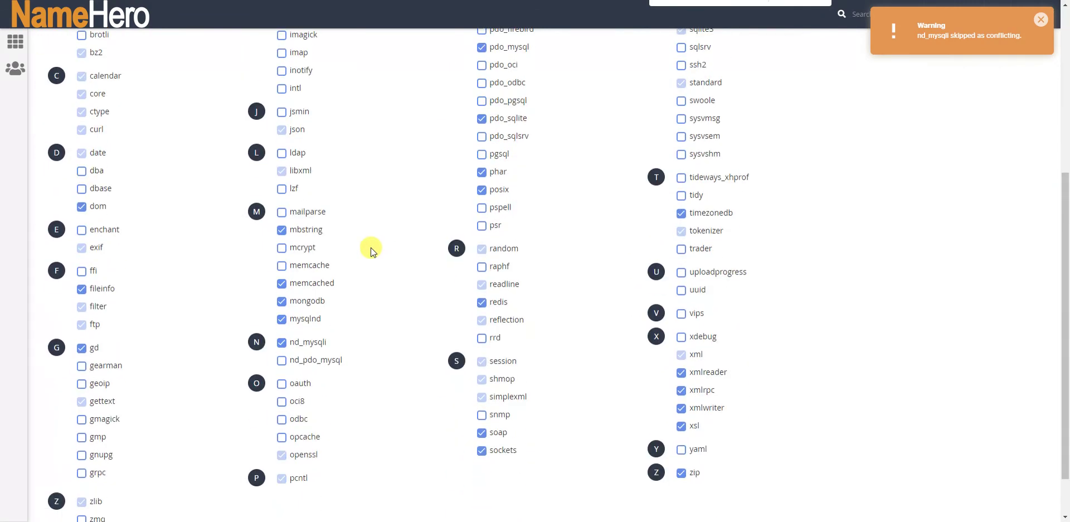
{"action": "scroll", "coordinate": [301, 212], "scroll_direction": "up", "scroll_amount": 5}
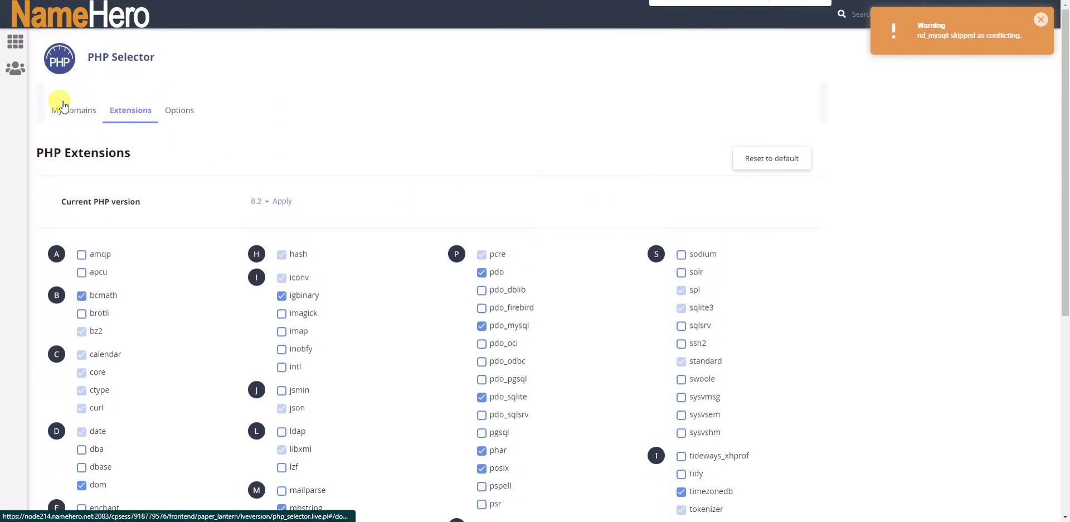
Return to the cPanel home page, look at the MultiPHP INI Editor, and open the MultiPHP Manager
{"action": "left_click", "coordinate": [59, 20]}
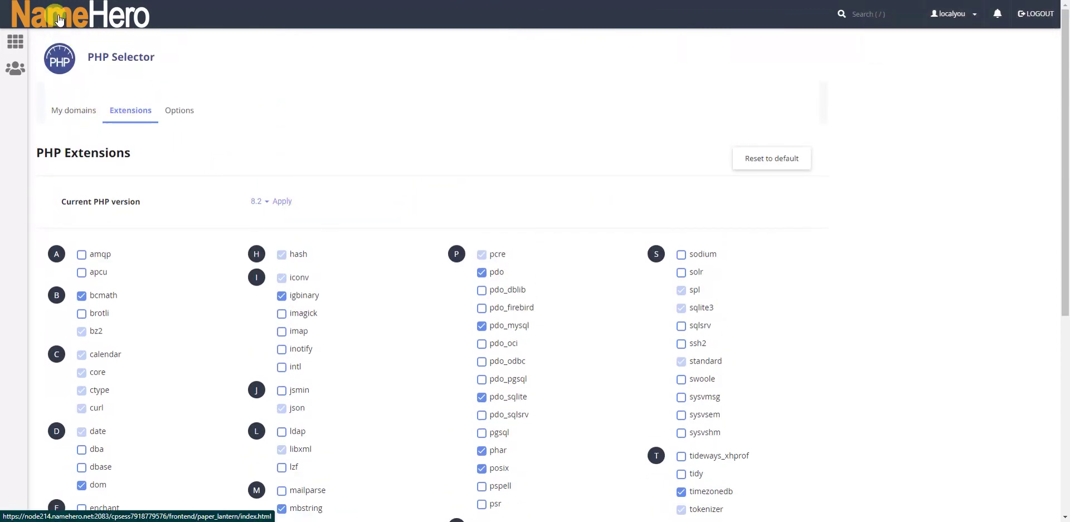
{"action": "scroll", "coordinate": [247, 221], "scroll_direction": "down", "scroll_amount": 15}
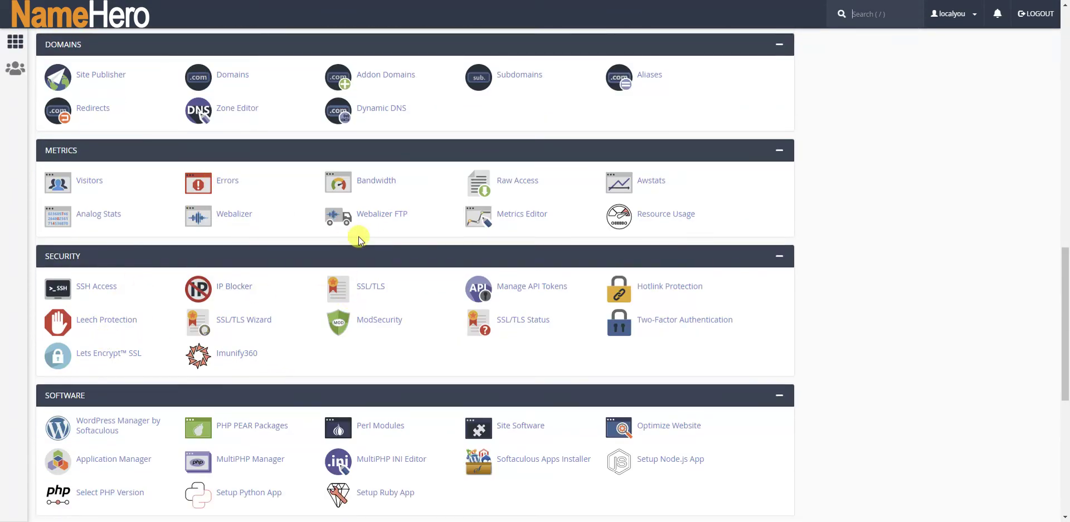
{"action": "scroll", "coordinate": [282, 304], "scroll_direction": "up", "scroll_amount": 2}
{"action": "scroll", "coordinate": [282, 304], "scroll_direction": "down", "scroll_amount": 3}
{"action": "scroll", "coordinate": [283, 304], "scroll_direction": "down", "scroll_amount": 4}
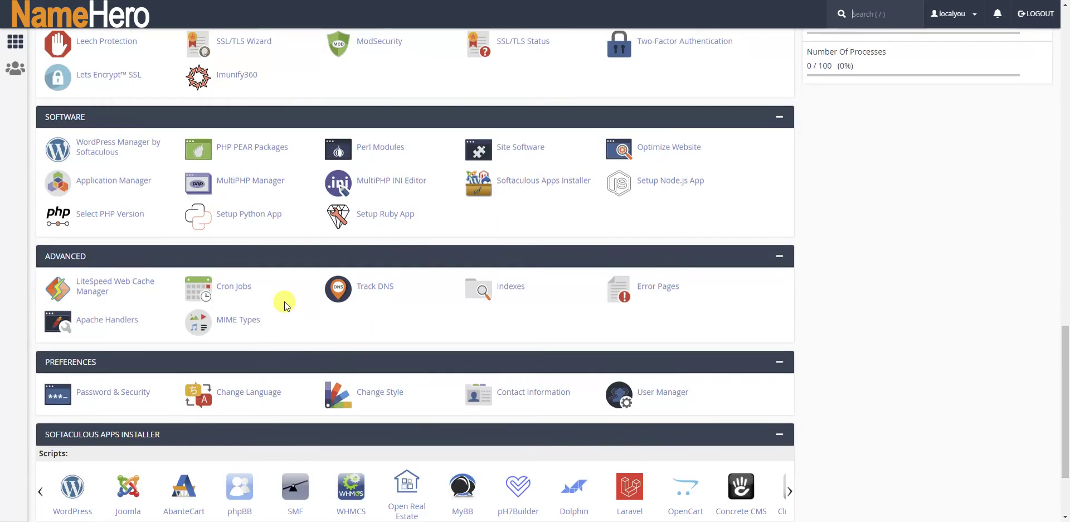
{"action": "left_click", "coordinate": [382, 185]}
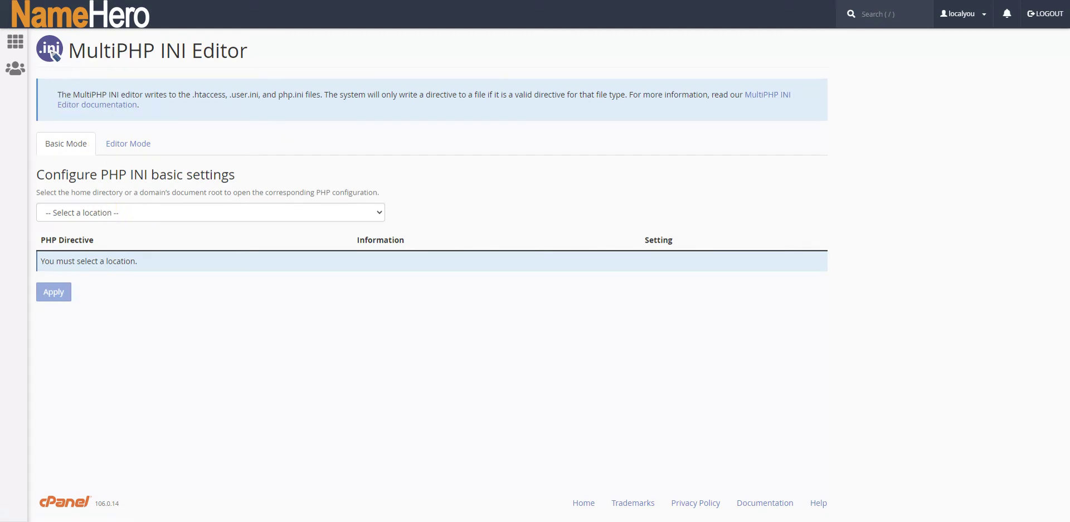
{"action": "key", "text": "alt+Left"}
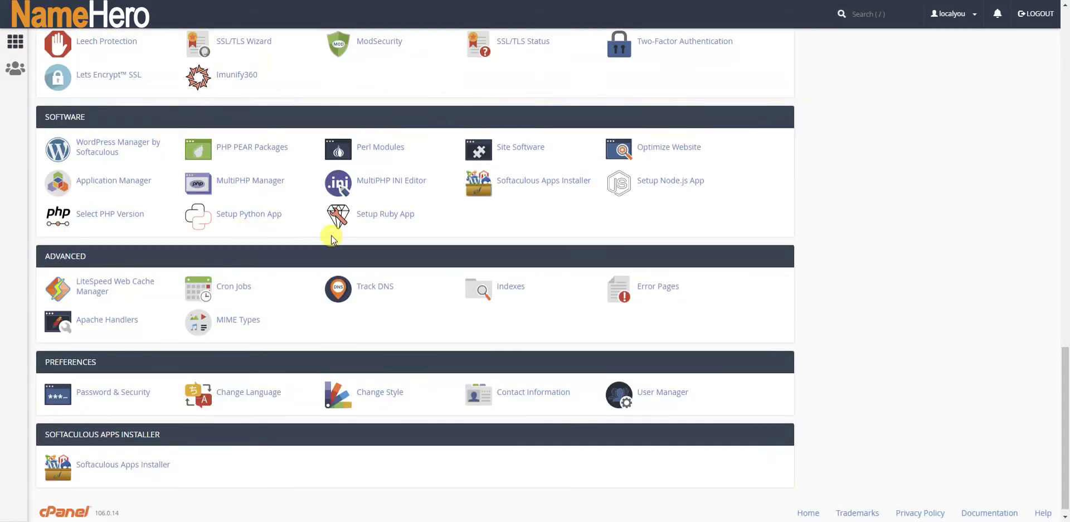
{"action": "left_click", "coordinate": [236, 173]}
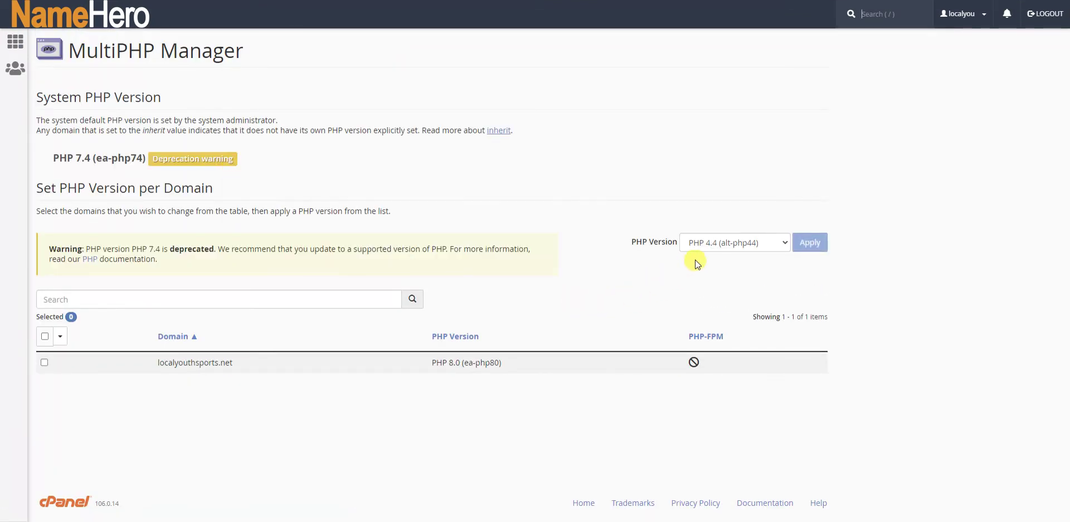
Apply the inherit PHP version to the domain localyouthsports.net
{"action": "left_click", "coordinate": [736, 248]}
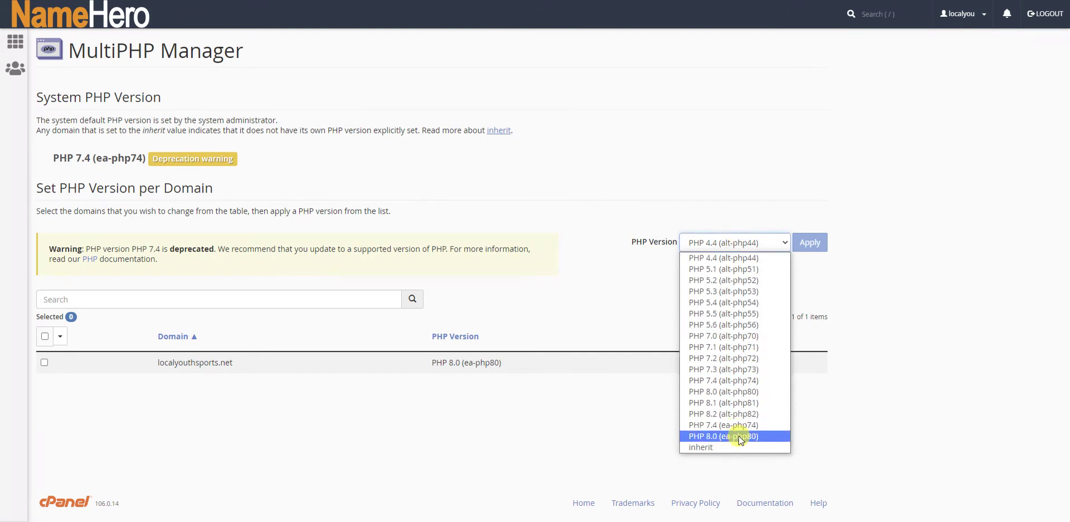
{"action": "left_click", "coordinate": [724, 446]}
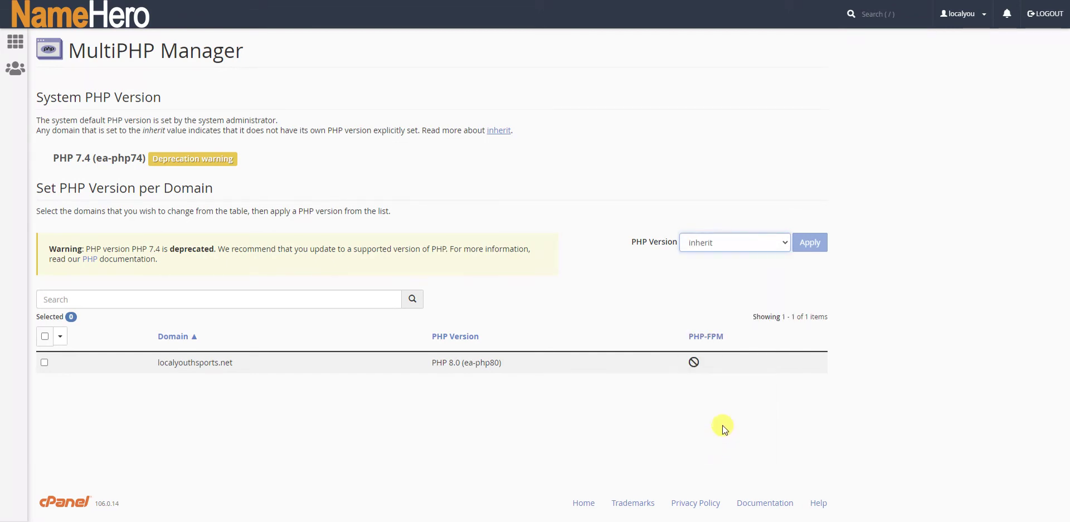
{"action": "left_click", "coordinate": [44, 363]}
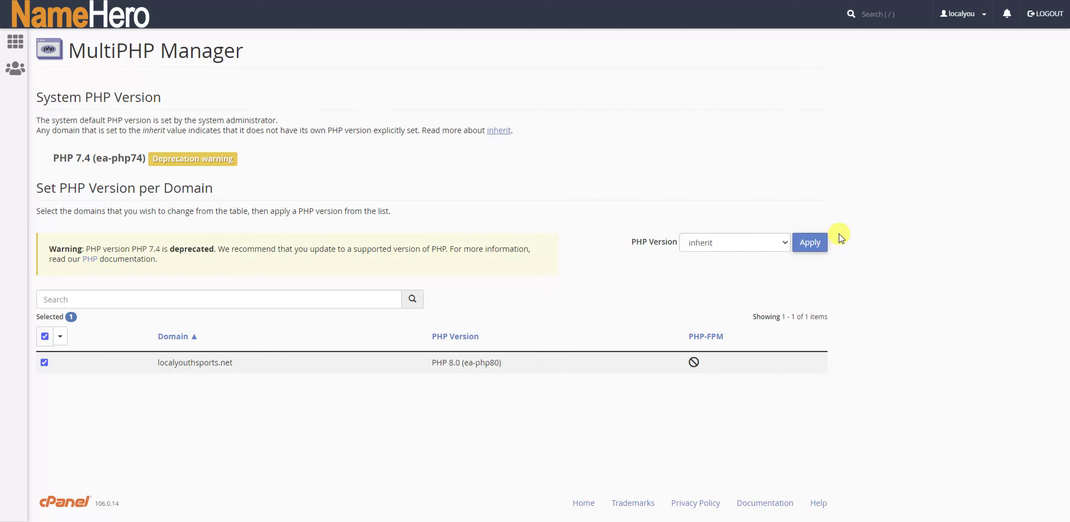
{"action": "left_click", "coordinate": [815, 248]}
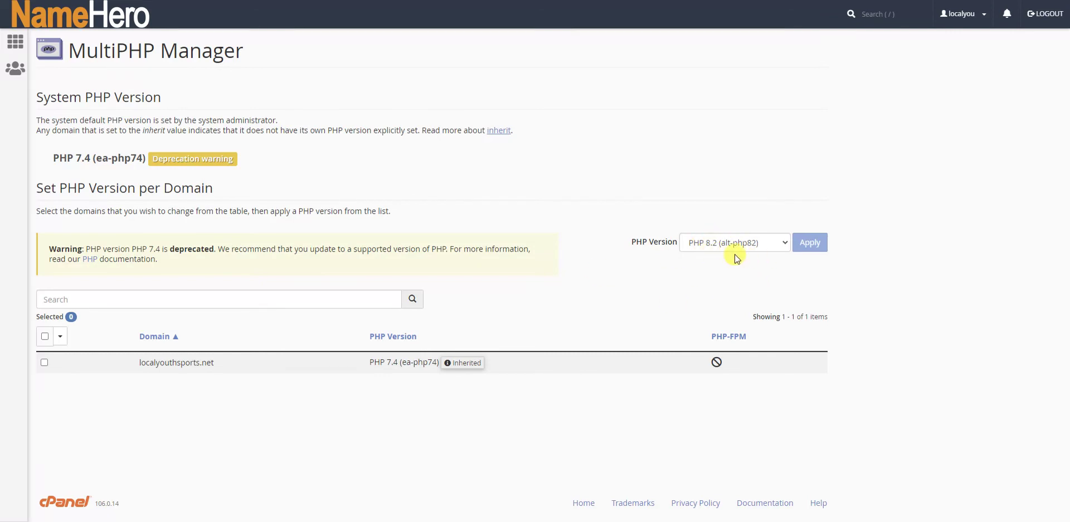
Apply PHP 8.2 (alt-php82) to the domain localyouthsports.net
{"action": "left_click", "coordinate": [44, 363]}
{"action": "left_click", "coordinate": [811, 242]}
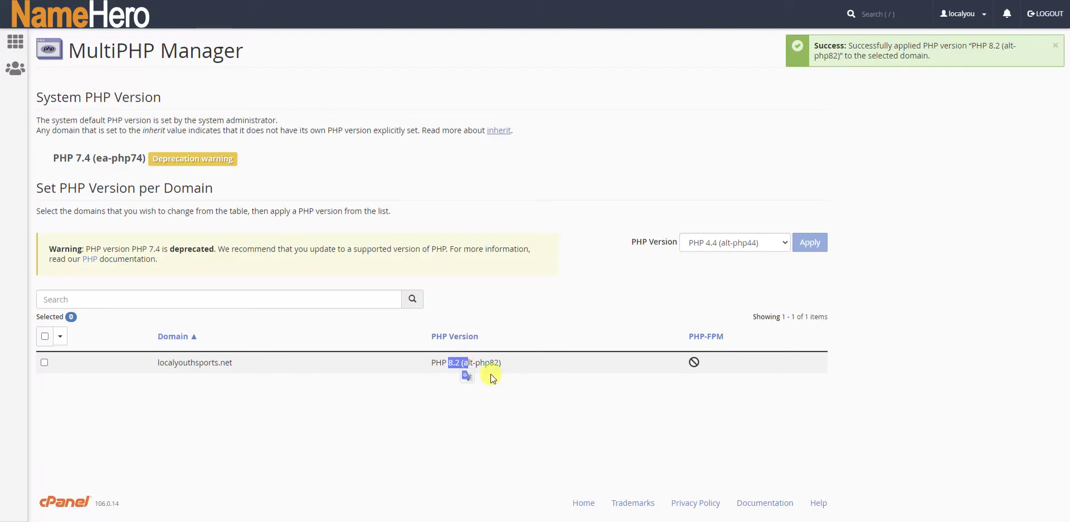
Open the PHP Selector from the cPanel home page and set 8.2 as the current PHP version
{"action": "left_click", "coordinate": [35, 21]}
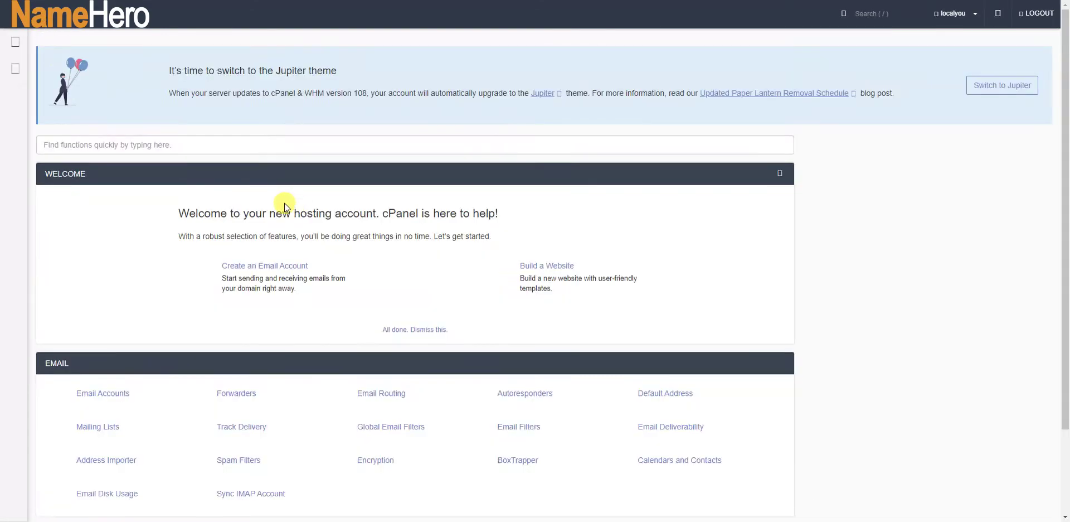
{"action": "scroll", "coordinate": [162, 332], "scroll_direction": "down", "scroll_amount": 20}
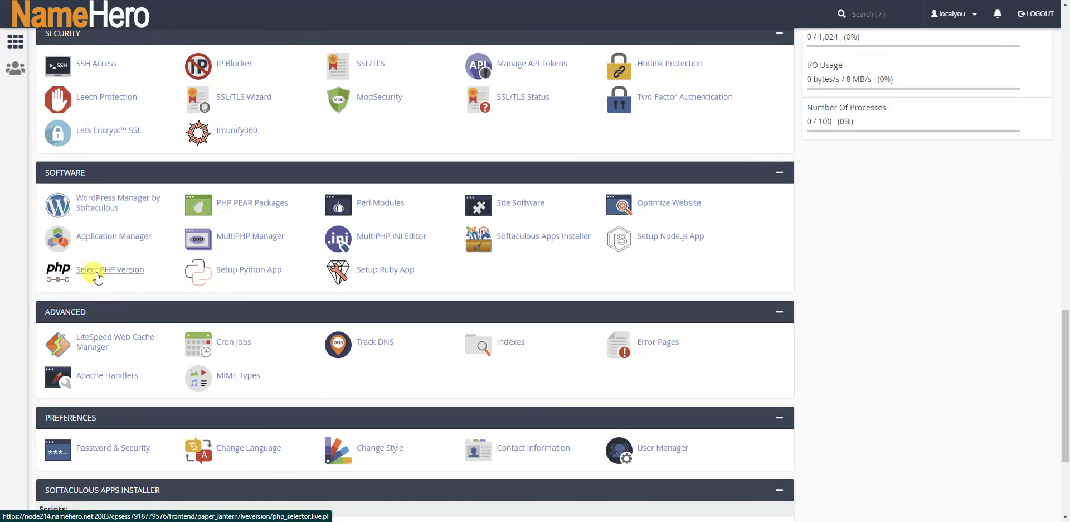
{"action": "left_click", "coordinate": [97, 276]}
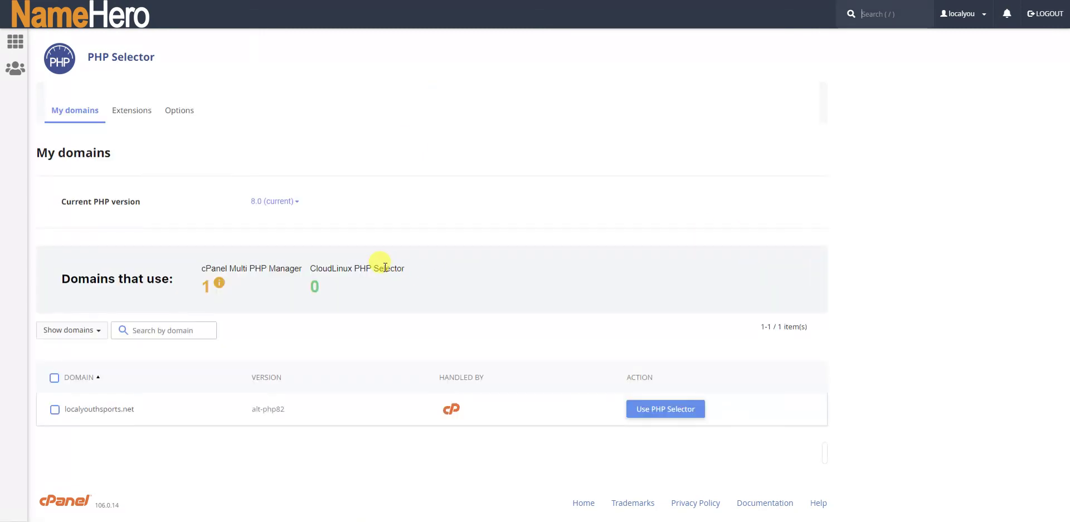
{"action": "left_click", "coordinate": [278, 202]}
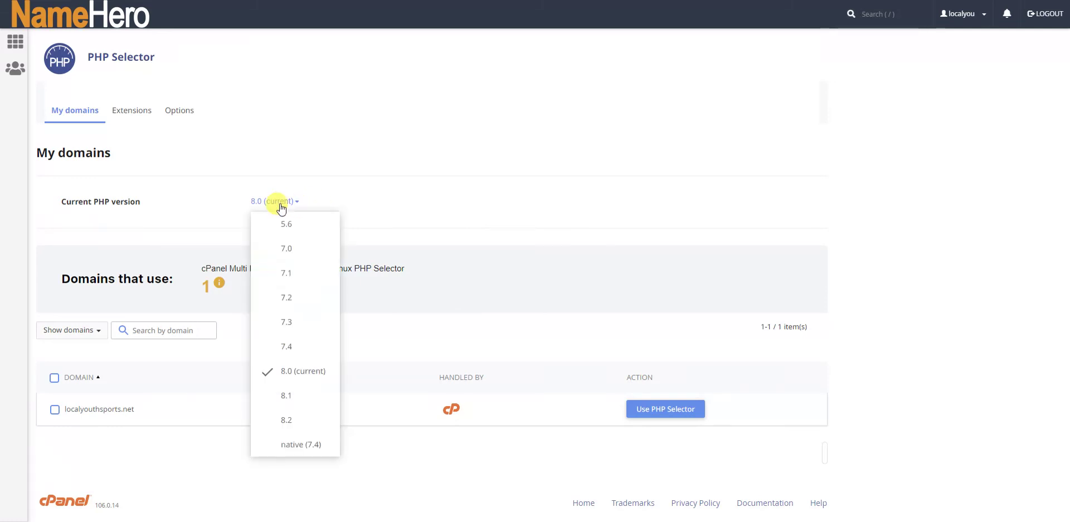
{"action": "left_click", "coordinate": [304, 421]}
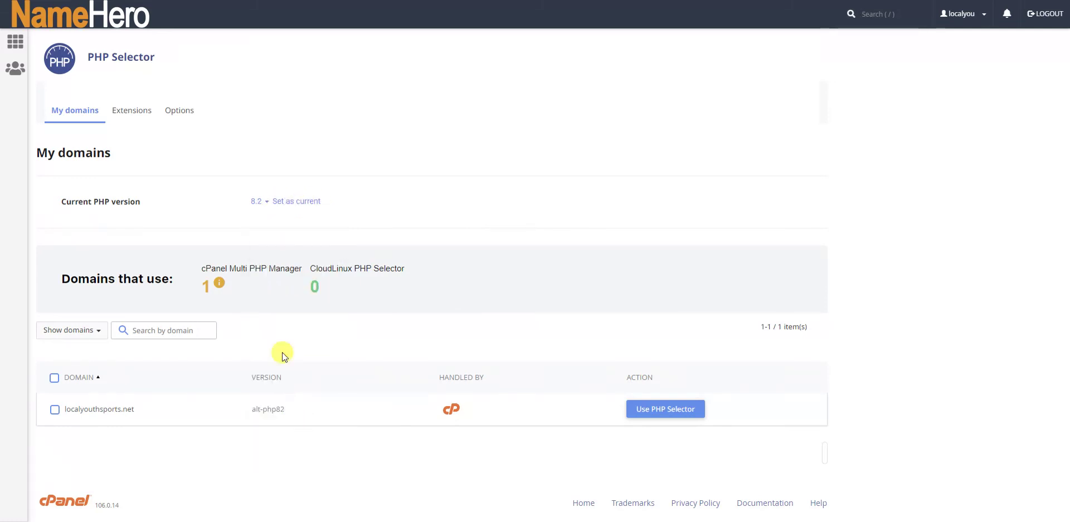
{"action": "left_click", "coordinate": [294, 202]}
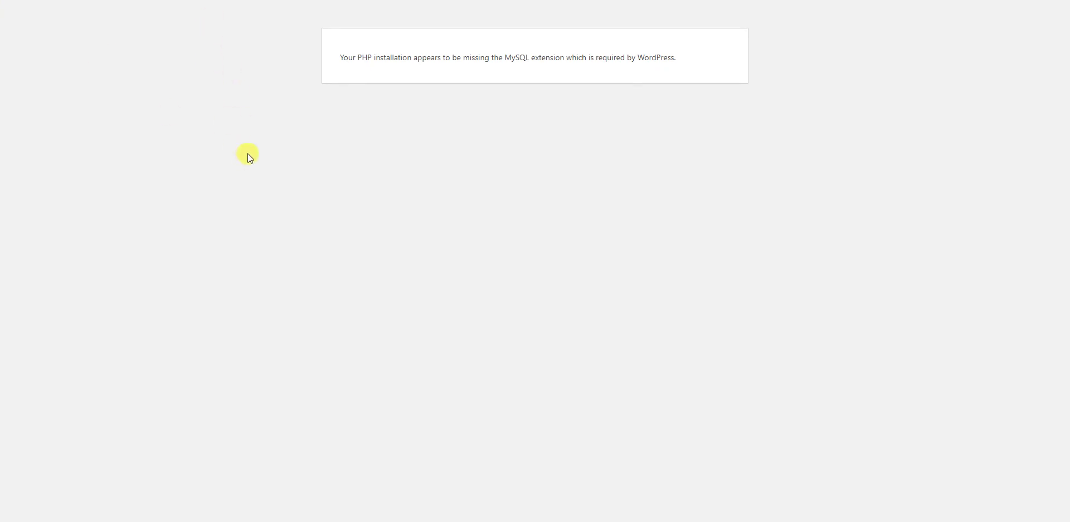
Switch to the WordPress site, reload its admin page and look over the dashboard
{"action": "key", "text": "F5"}
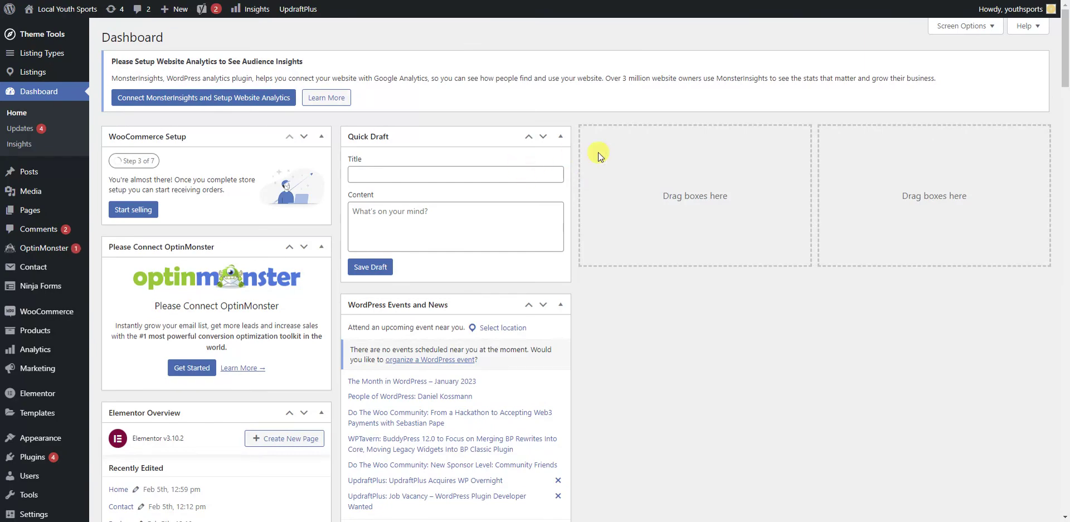
{"action": "scroll", "coordinate": [649, 190], "scroll_direction": "down", "scroll_amount": 15}
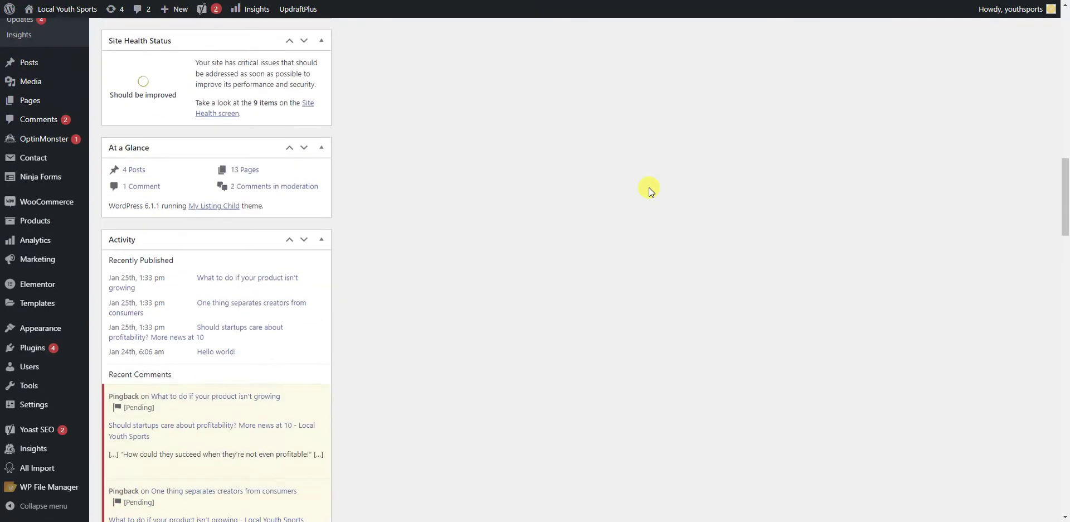
{"action": "scroll", "coordinate": [650, 190], "scroll_direction": "up", "scroll_amount": 15}
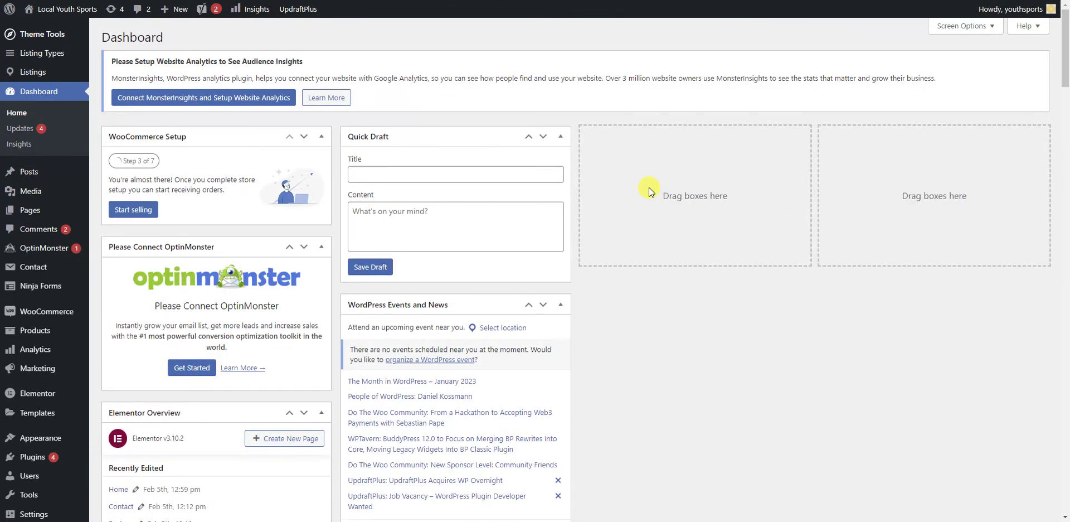